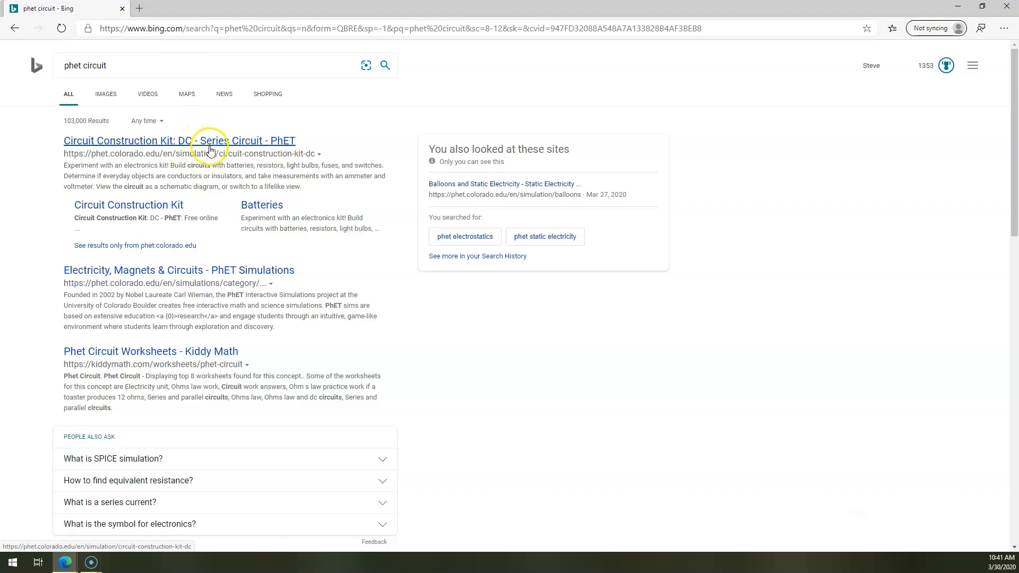
- Open the PhET Circuit Construction Kit: DC simulation from the search results and enter its Intro screen
click(162, 74)
click(613, 419)
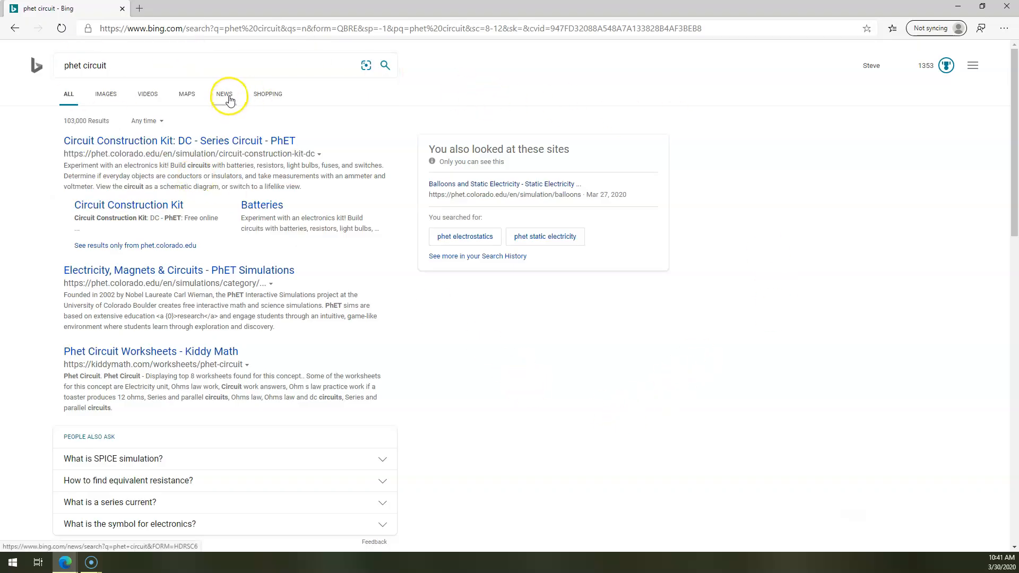
click(170, 141)
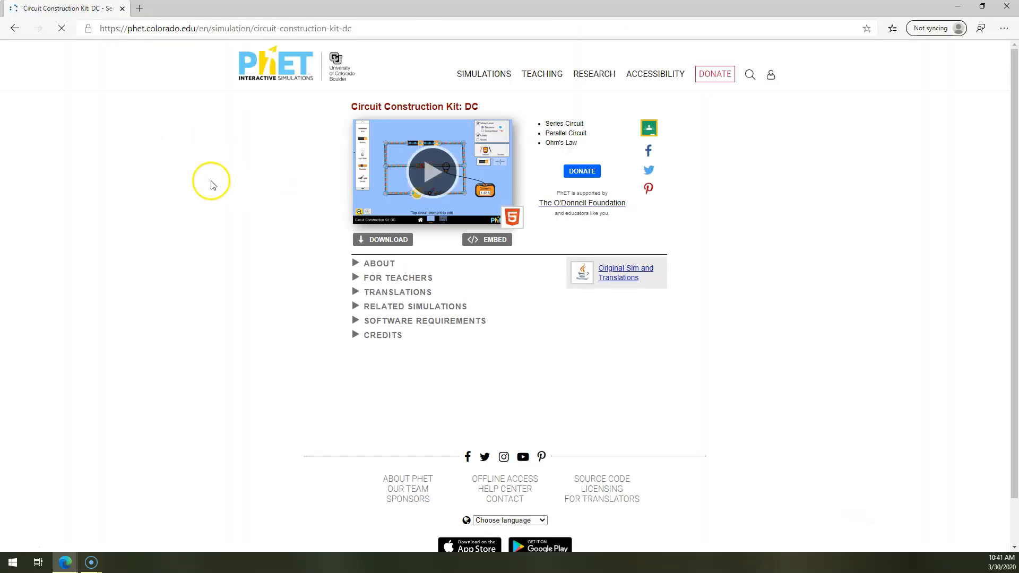
click(427, 189)
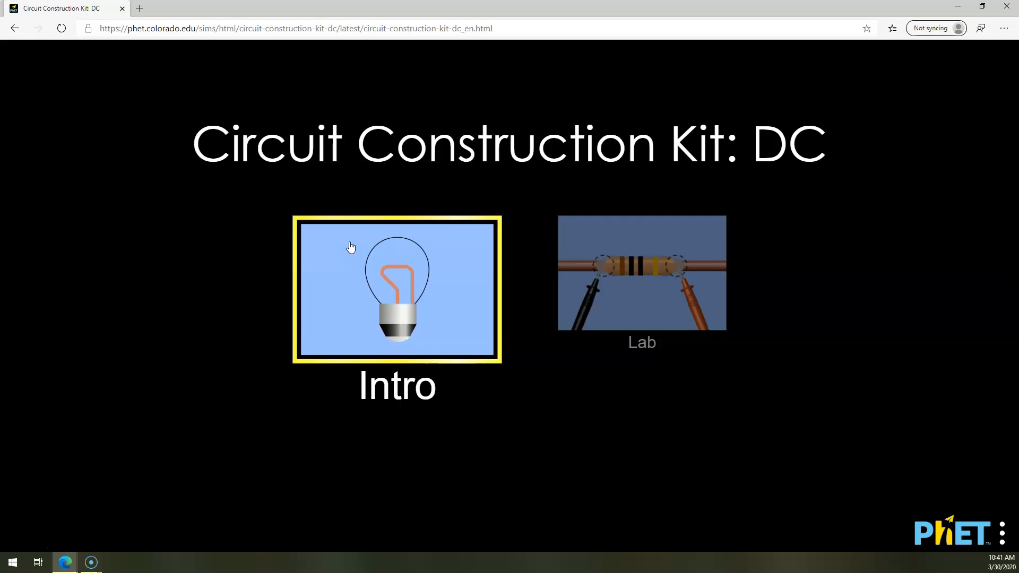
click(349, 243)
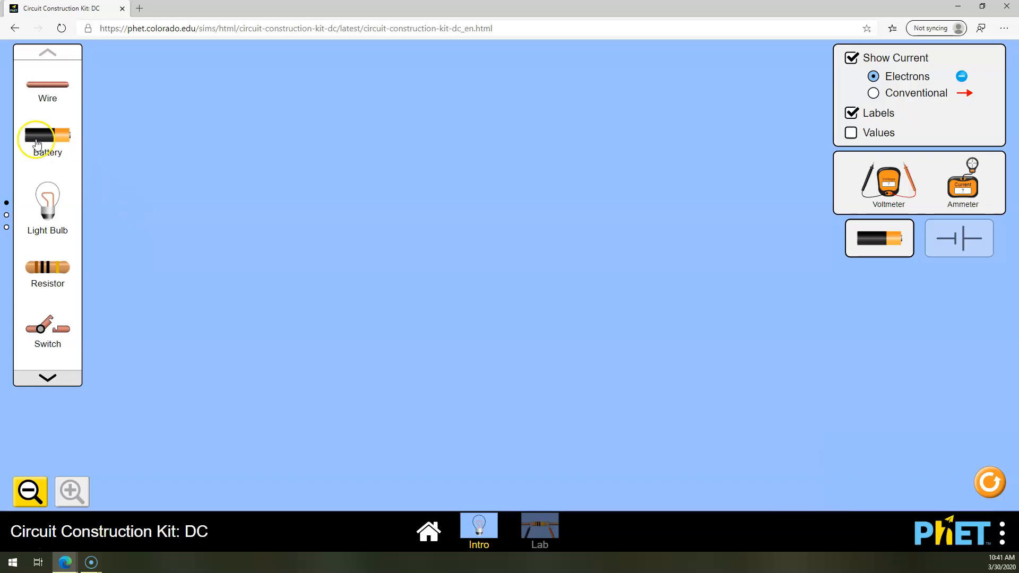
- Build a closed rectangular circuit with one battery along the lower side, one light bulb at the upper-left corner and wires joining them
drag(36, 142, 424, 346)
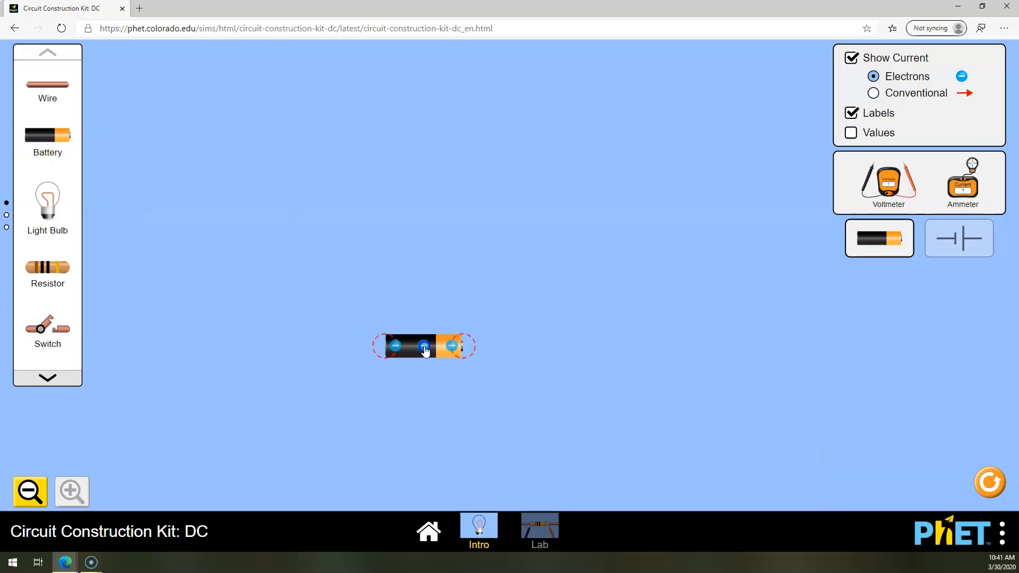
drag(50, 209, 321, 154)
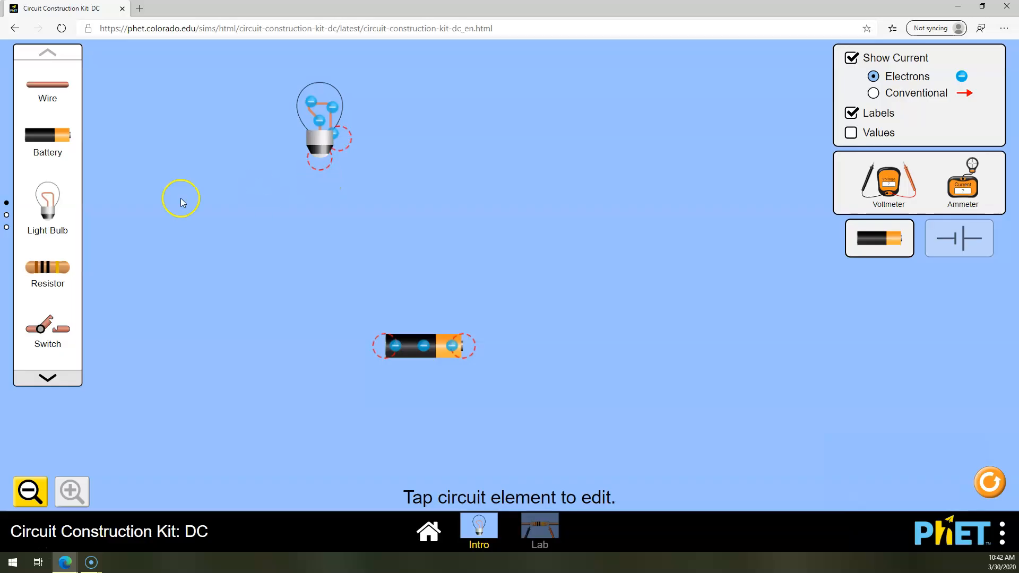
drag(53, 90, 566, 352)
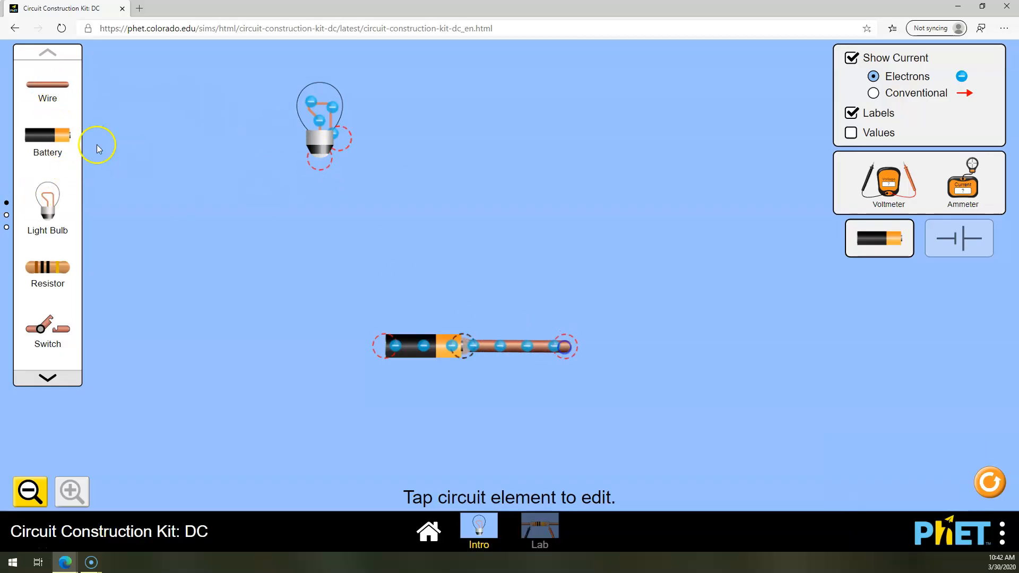
drag(48, 87, 565, 153)
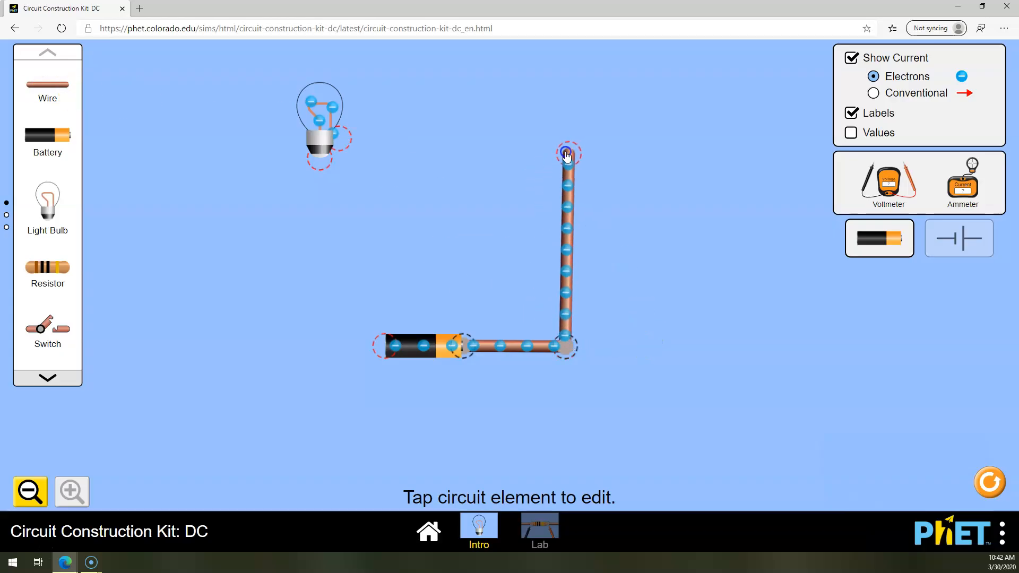
drag(47, 85, 316, 158)
drag(47, 90, 318, 354)
drag(58, 113, 359, 342)
click(454, 193)
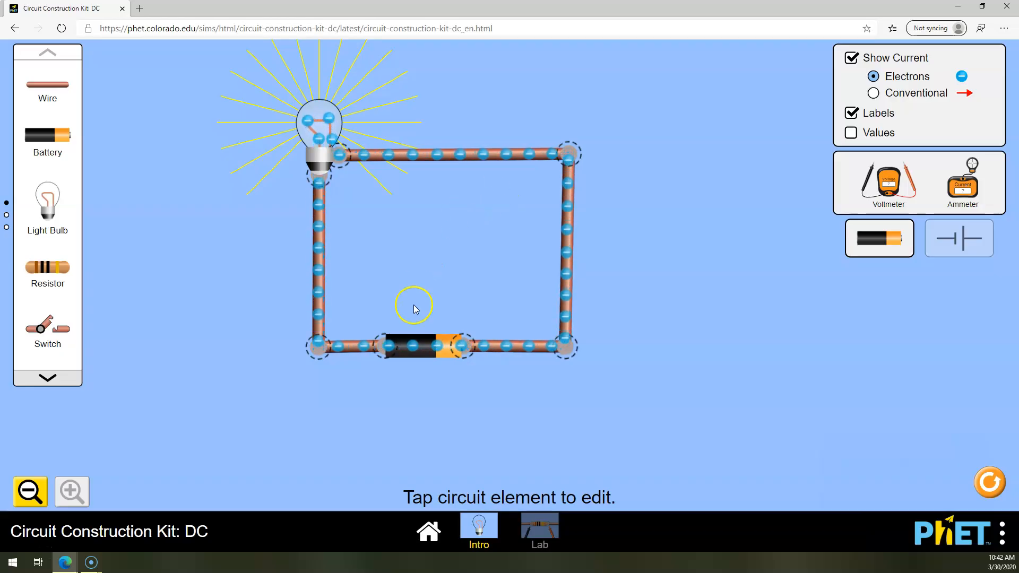
- Raise the battery's voltage to 92 volts for comparison, and lower it to 17 volts
click(419, 350)
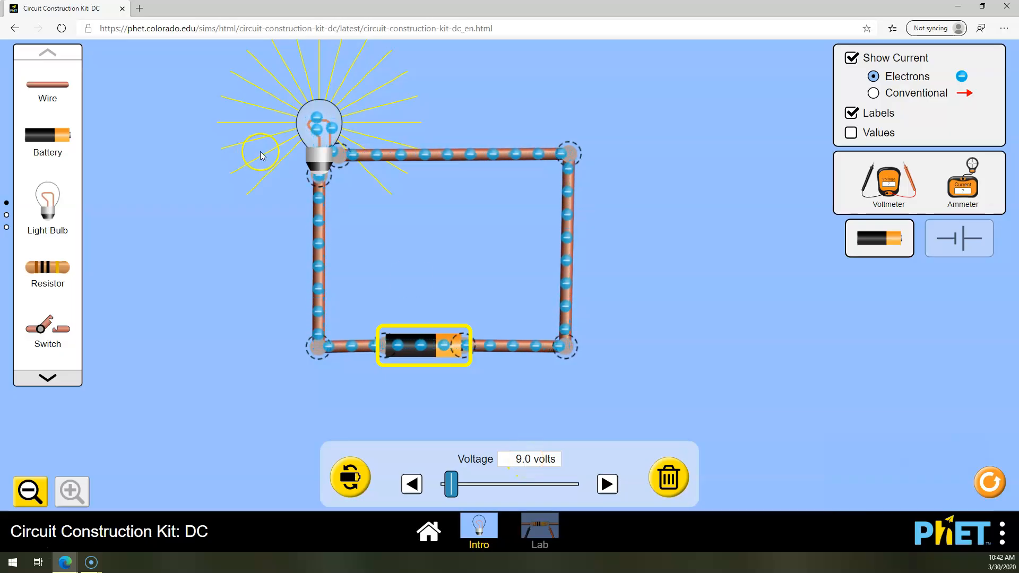
drag(451, 484, 547, 500)
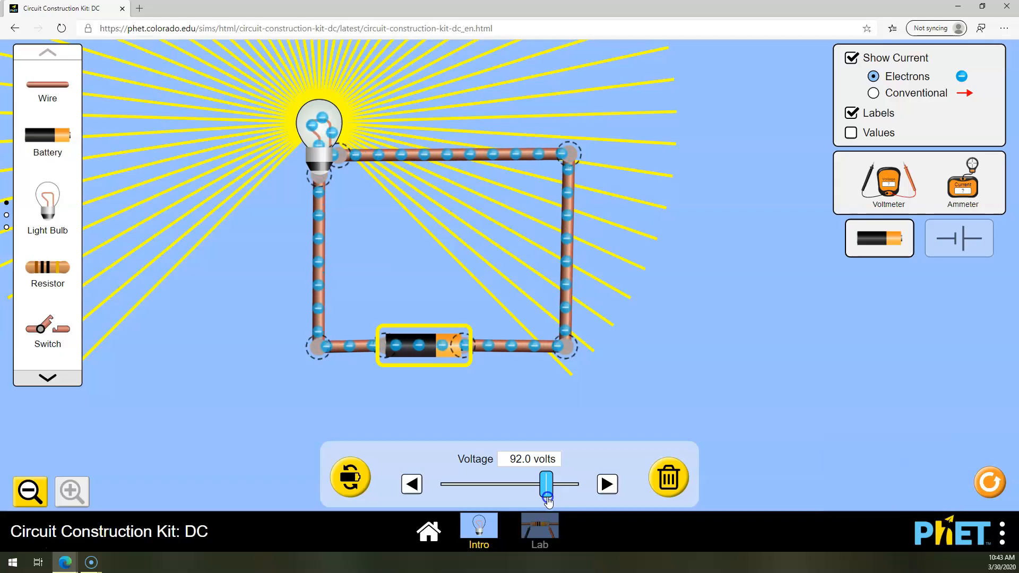
drag(548, 501, 459, 517)
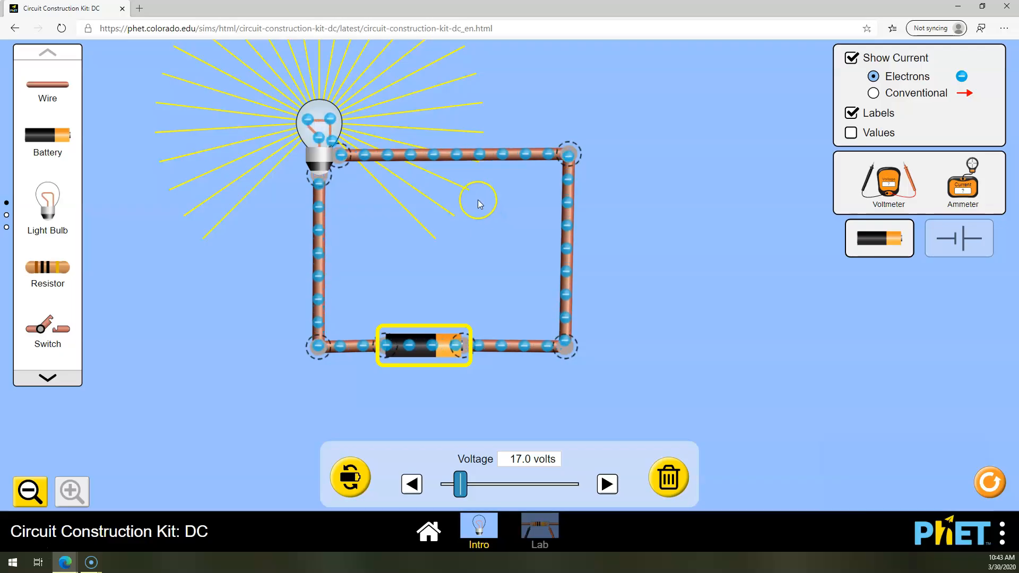
- Replace the upper wire with a second light bulb in series, wired to the first bulb and to the upper-right corner
drag(46, 202, 189, 212)
click(418, 156)
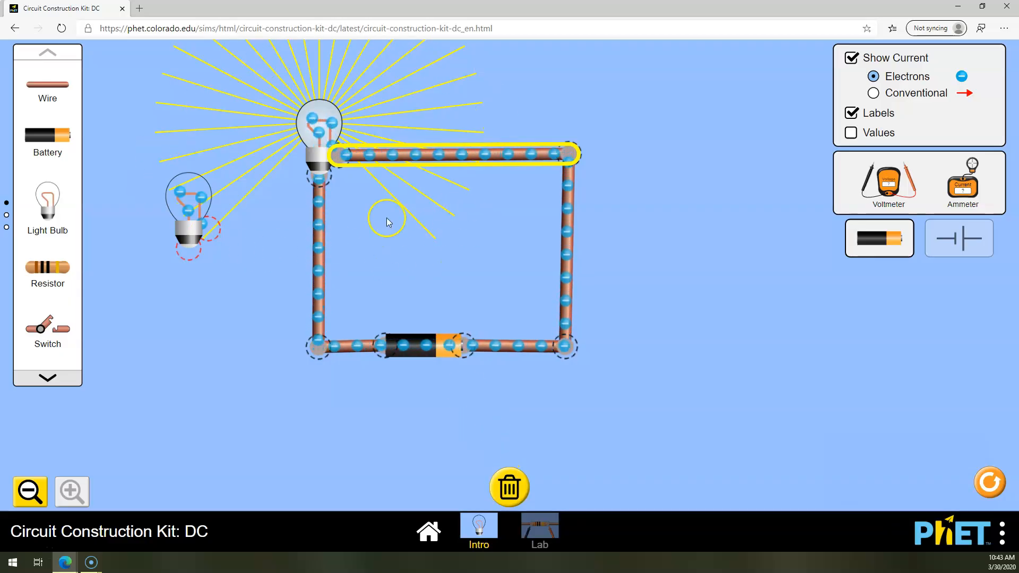
click(509, 486)
drag(177, 200, 449, 127)
drag(61, 91, 441, 180)
drag(47, 85, 566, 150)
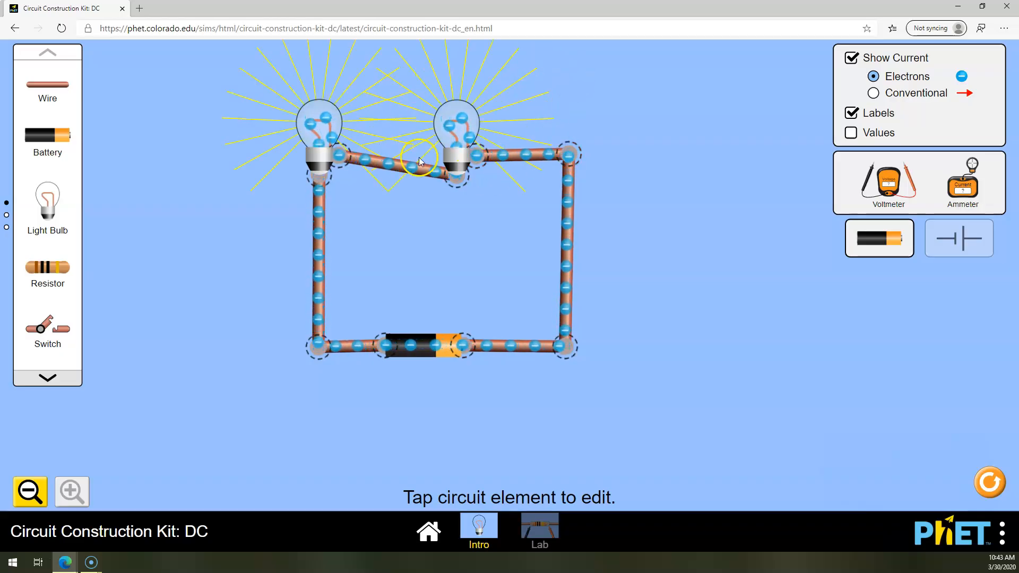
- Add a third light bulb in series after the second one, removing the wire there and moving the right-hand wiring outward
click(505, 157)
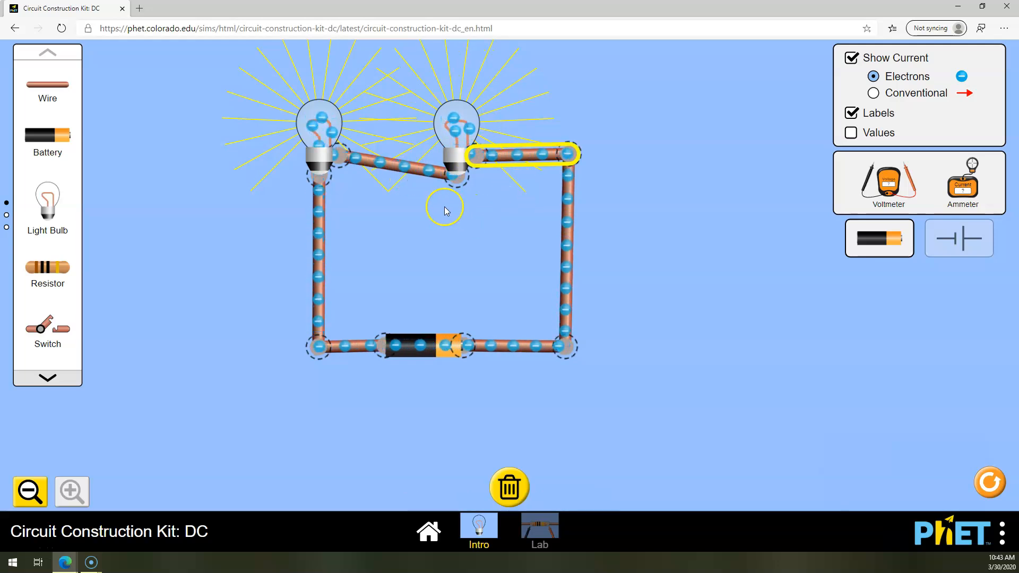
key(Delete)
drag(568, 155, 634, 345)
drag(47, 202, 292, 239)
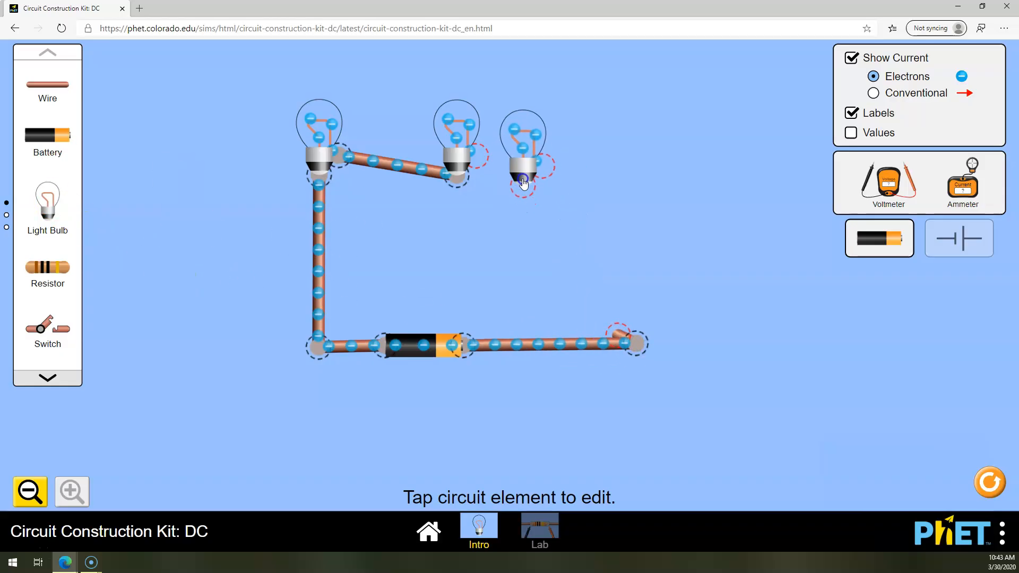
drag(622, 335, 601, 170)
drag(59, 92, 571, 228)
drag(504, 190, 478, 156)
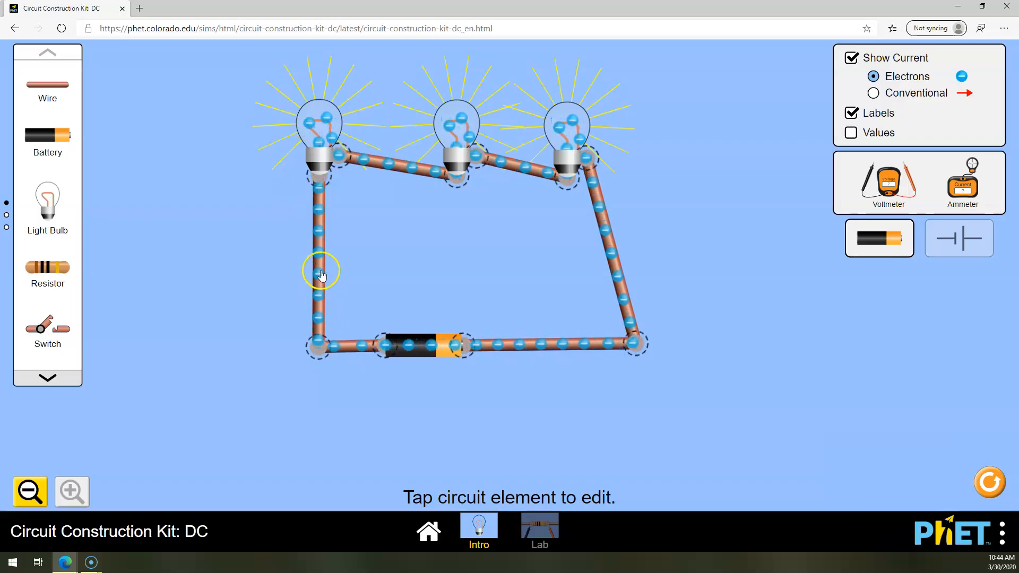
- Set the battery's voltage to 9 volts
click(409, 347)
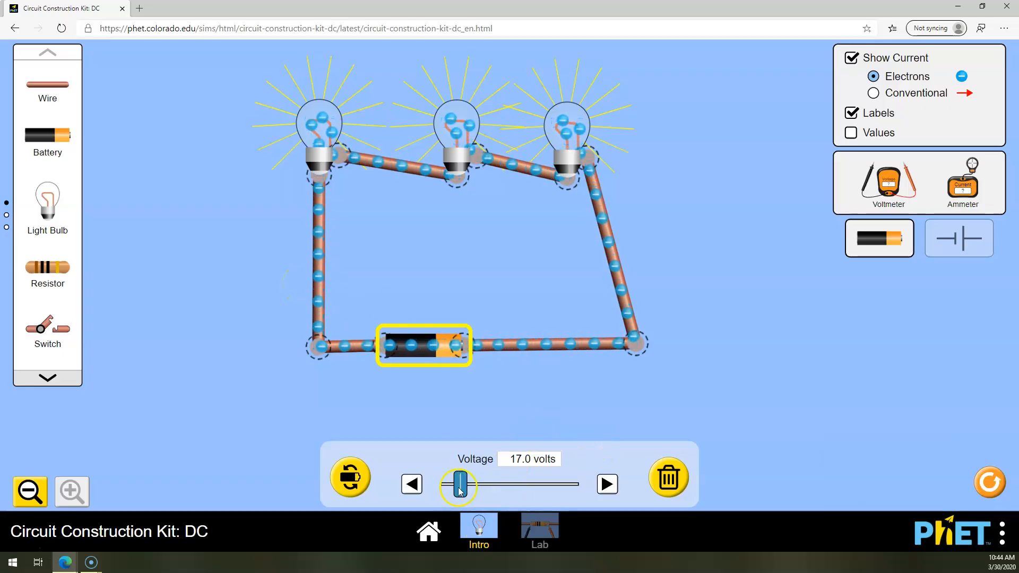
drag(460, 491, 455, 492)
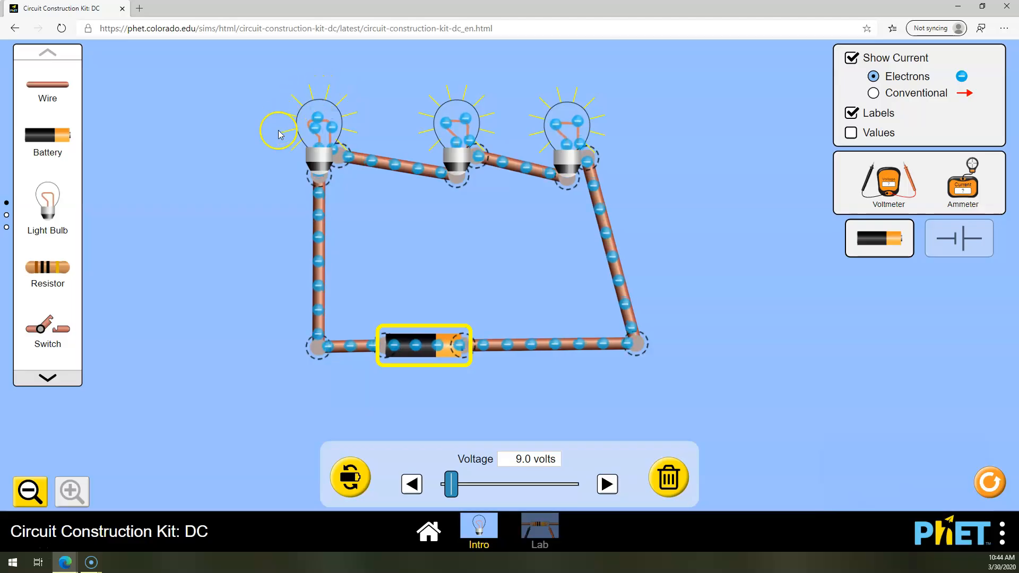
- Rewire the battery's positive end directly to the first bulb, bypassing the other two, and check the battery's voltage and the bulb's resistance
click(413, 172)
key(Delete)
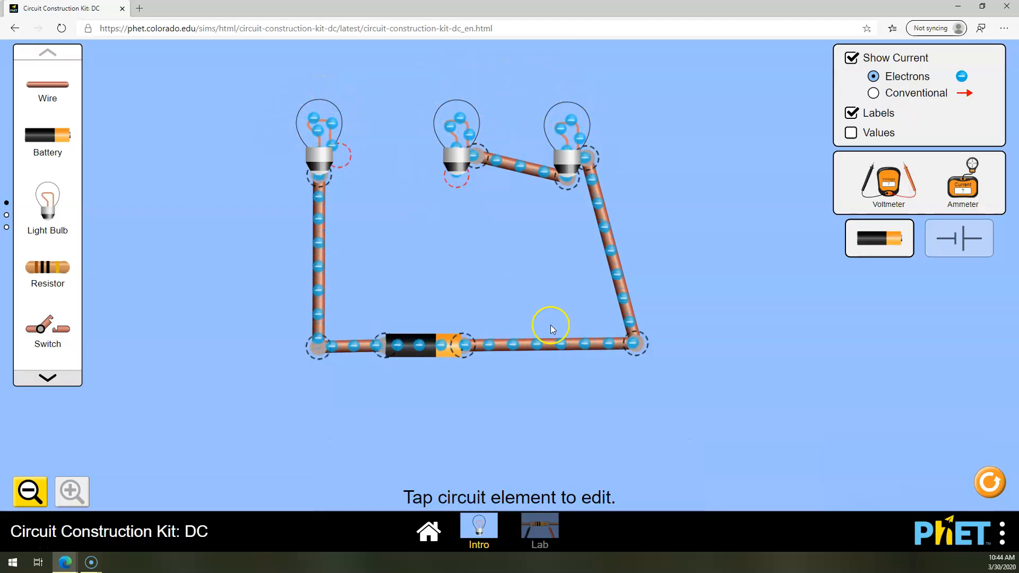
click(545, 346)
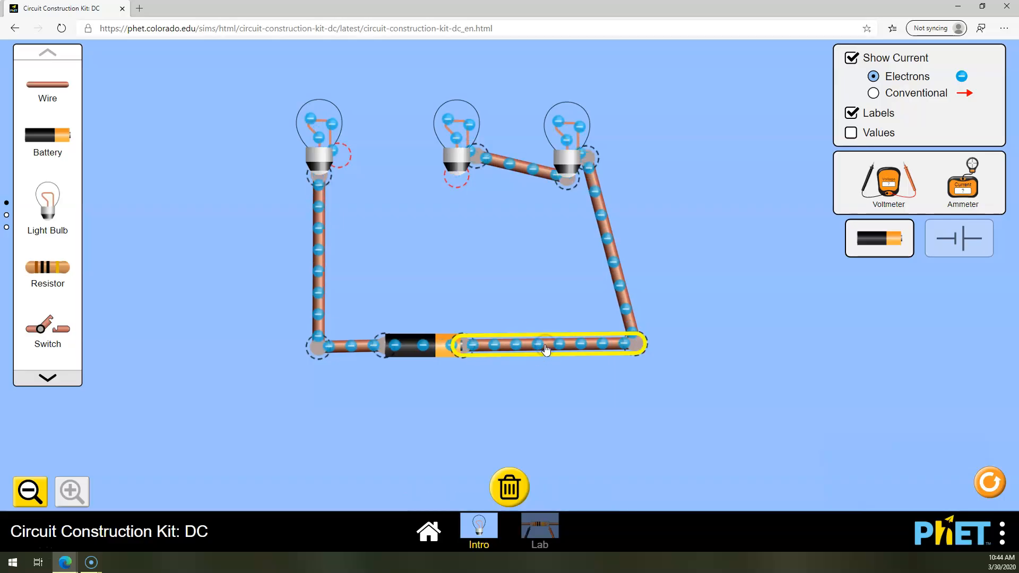
key(Delete)
drag(36, 90, 463, 339)
drag(544, 278, 340, 155)
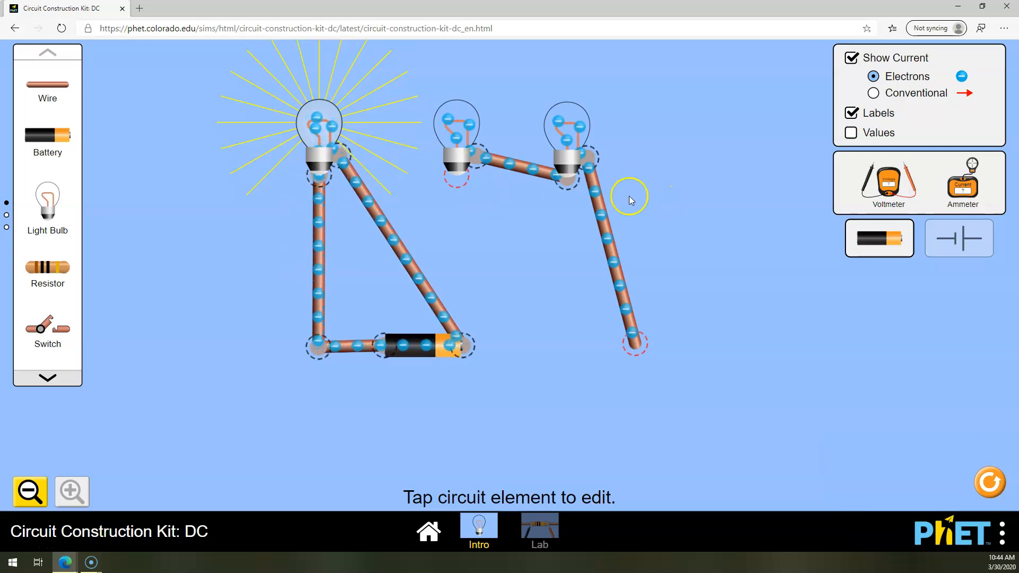
click(407, 348)
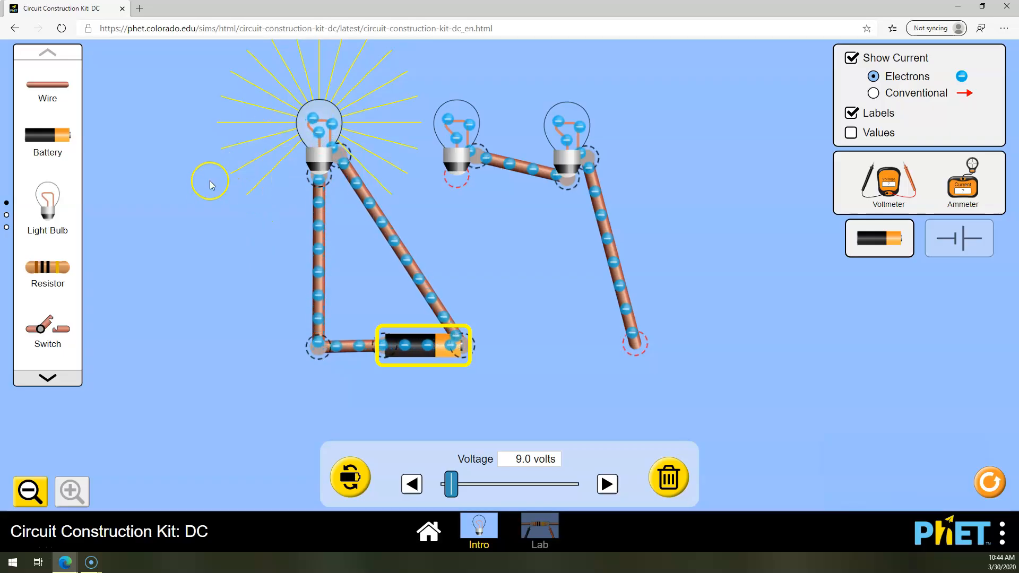
click(326, 138)
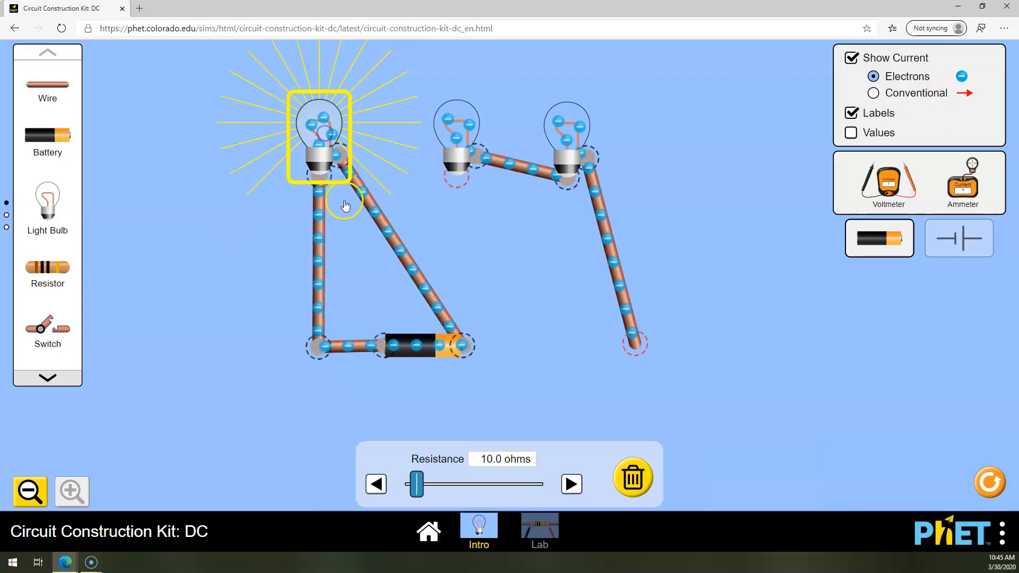
- Remove the diagonal wire and reconnect all three bulbs in series with the battery
click(384, 237)
key(Delete)
drag(47, 84, 345, 159)
drag(639, 352, 595, 365)
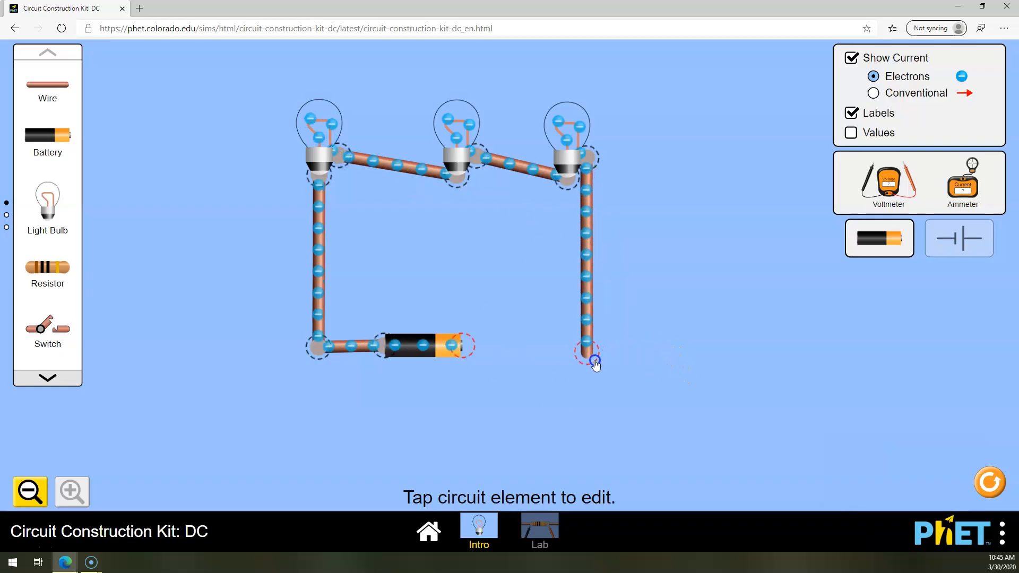
drag(334, 150, 534, 362)
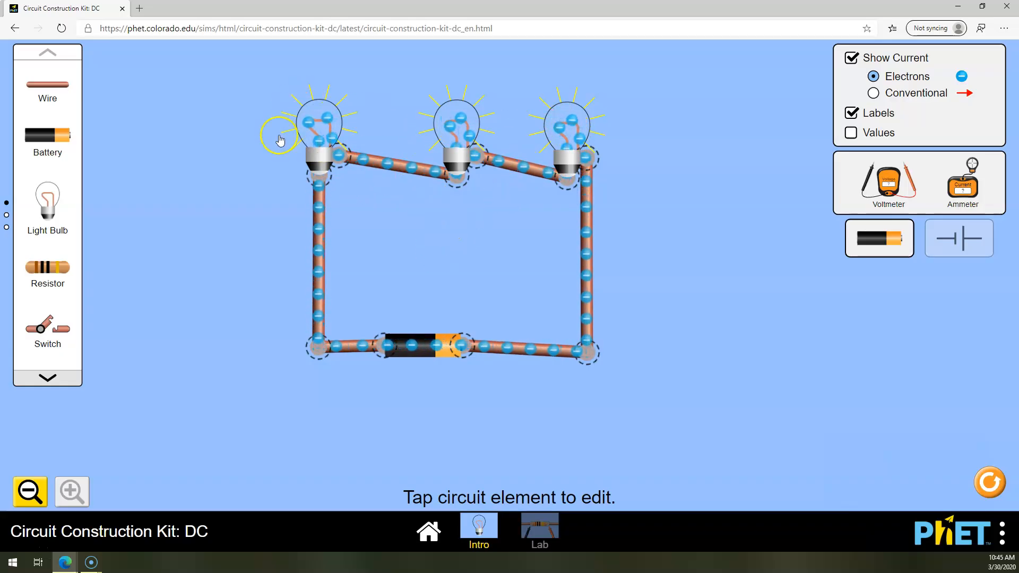
- Inspect the resistance setting of each of the three series bulbs in turn
click(313, 107)
click(152, 214)
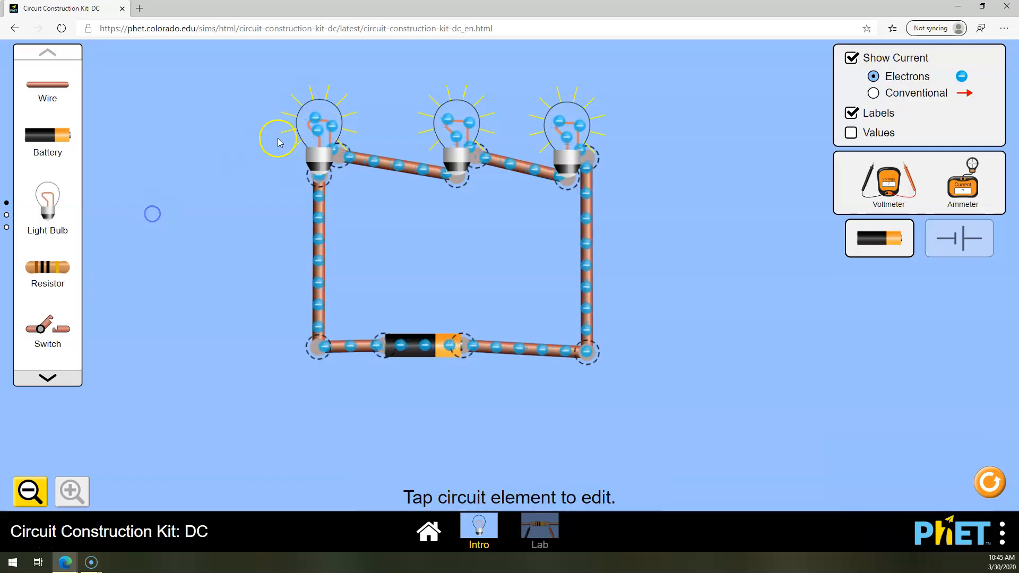
click(461, 109)
click(565, 117)
click(431, 263)
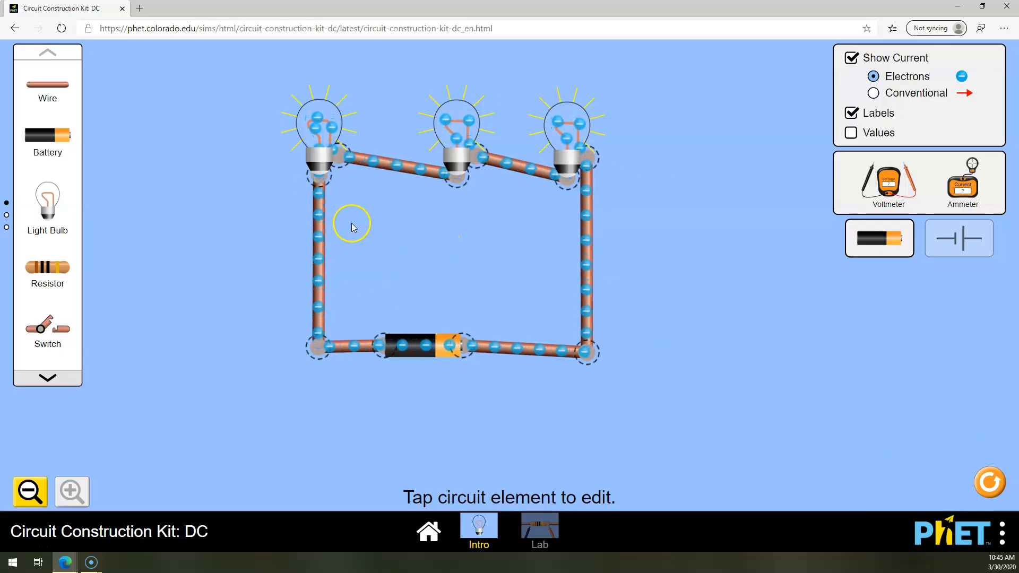
- Delete all three light bulbs and the wires between them, keeping the battery with its lower and side wires
click(383, 171)
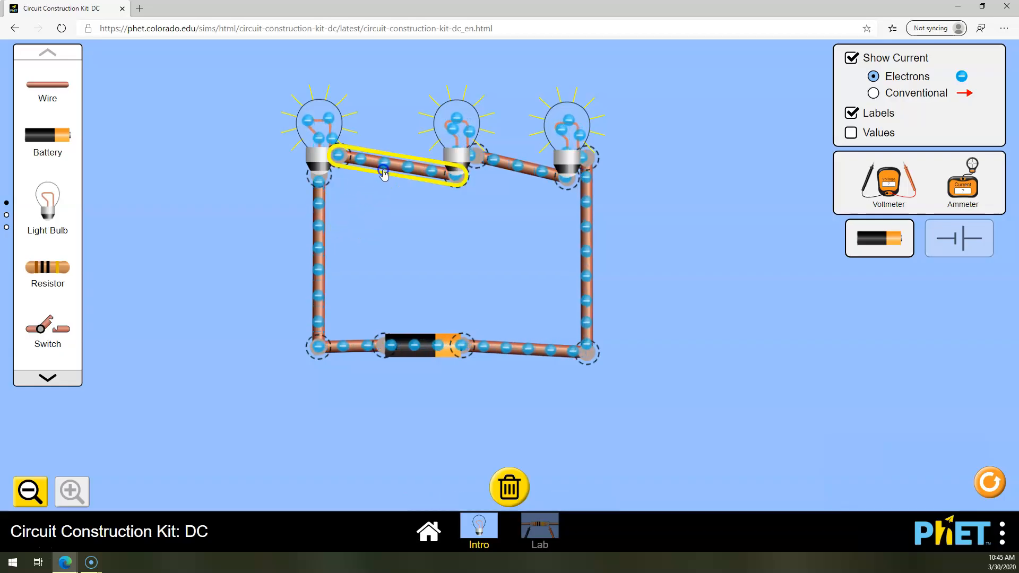
key(Delete)
click(463, 132)
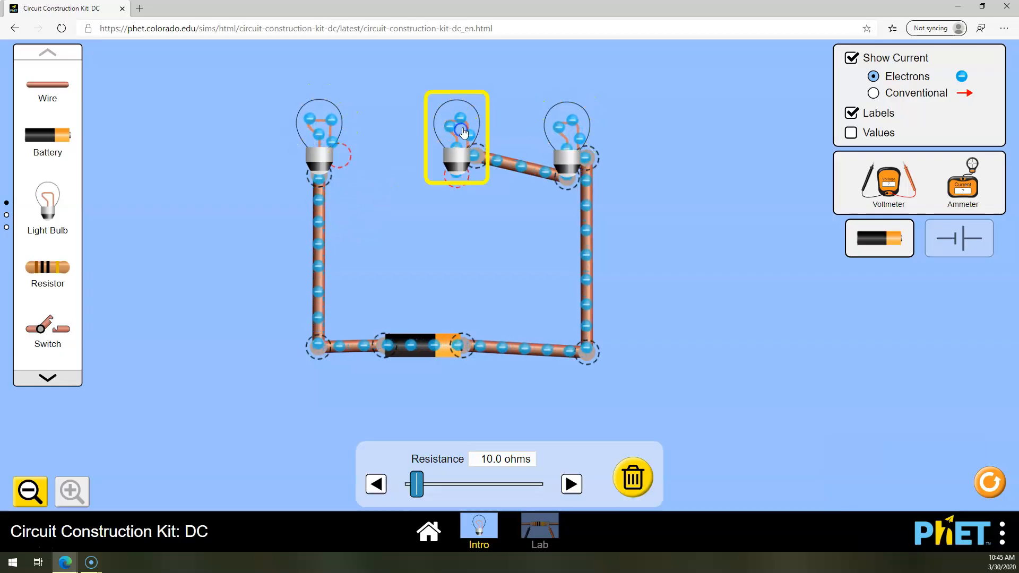
key(Delete)
click(495, 159)
key(Delete)
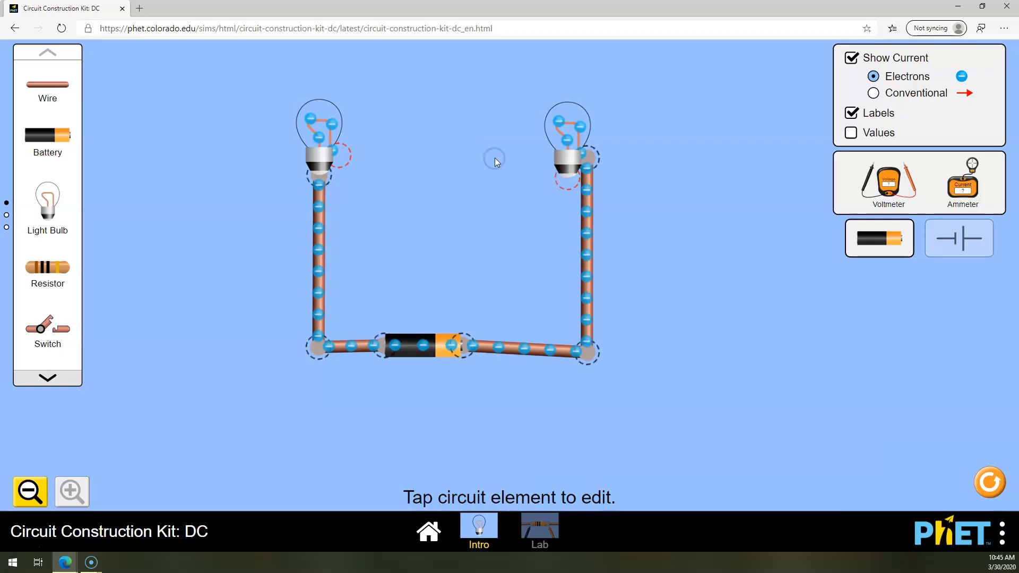
click(577, 136)
key(Delete)
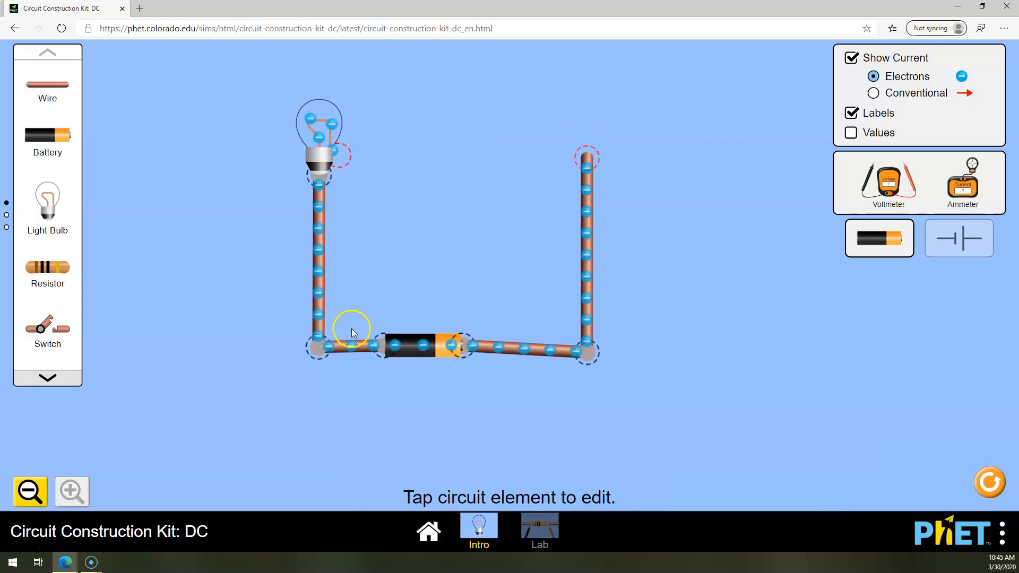
click(316, 147)
key(Delete)
- Shorten the two side wires and bridge them with a light bulb, wires and a switch, extending the battery's negative-side wire upward
drag(318, 171, 322, 265)
drag(586, 159, 589, 269)
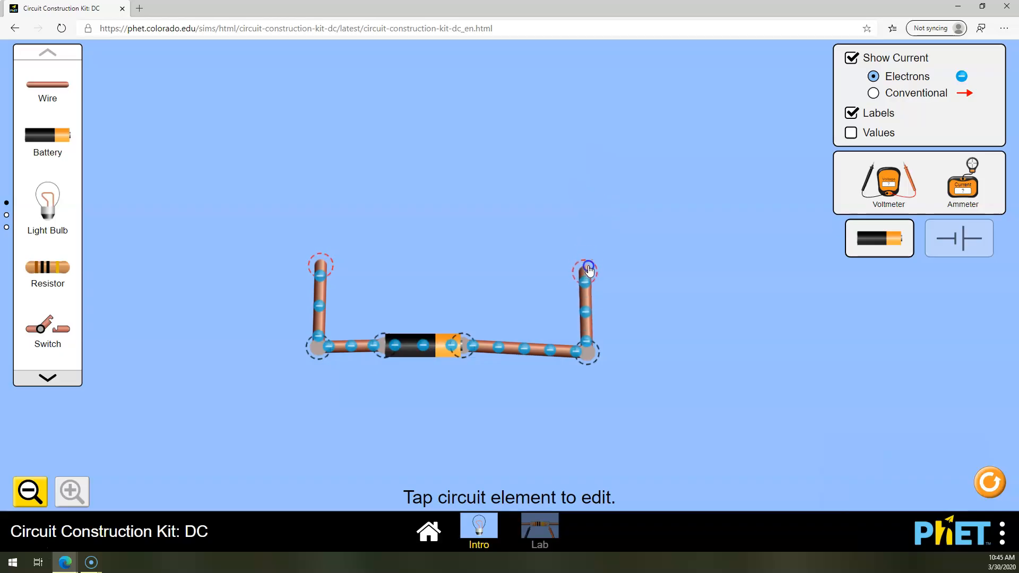
drag(76, 93, 372, 275)
click(397, 270)
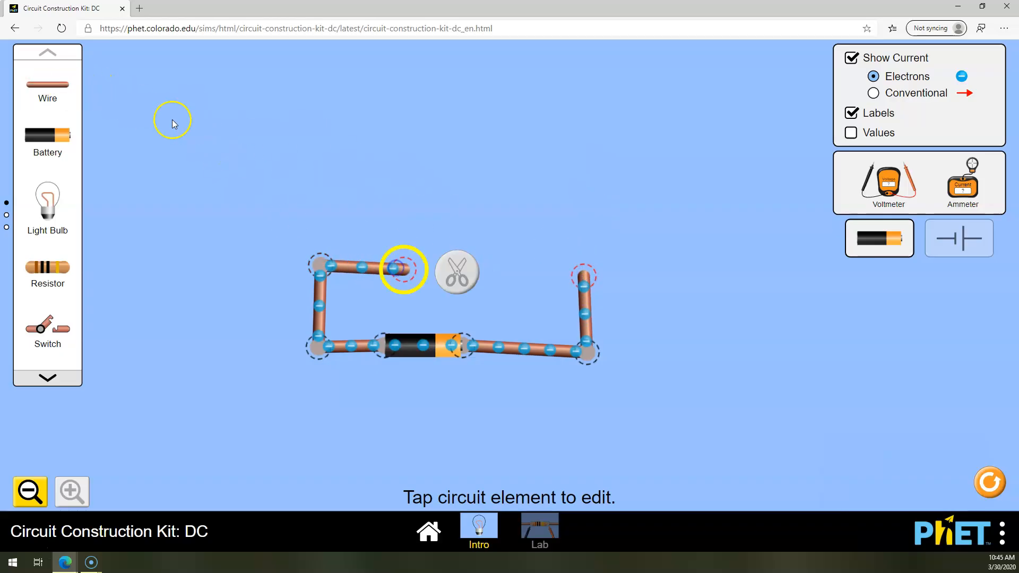
drag(43, 83, 318, 179)
drag(50, 204, 419, 255)
drag(46, 84, 514, 253)
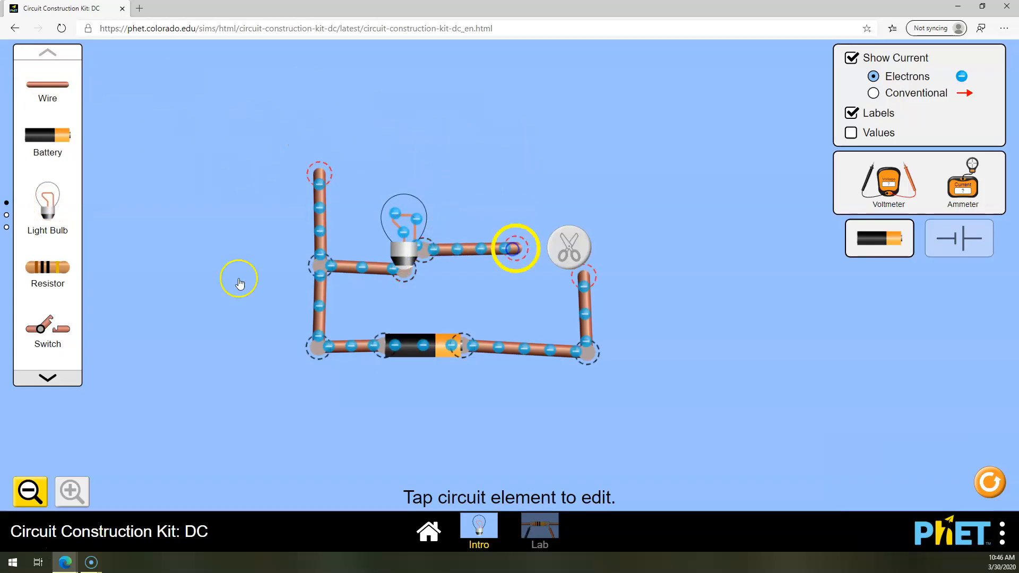
drag(56, 343, 581, 274)
- Build a second parallel branch above the first with a light bulb, a switch and wires joining both sides
drag(47, 83, 319, 147)
drag(396, 171, 392, 152)
drag(514, 59, 404, 134)
drag(56, 100, 565, 131)
drag(48, 325, 491, 129)
drag(52, 83, 585, 269)
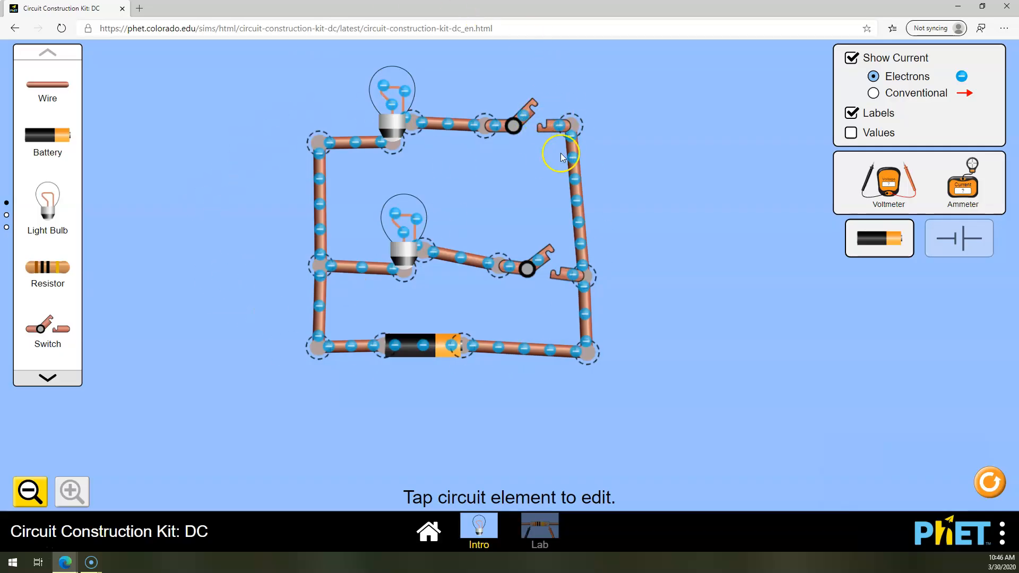
- Test each branch's switch separately, move the lower bulb down closer to the battery, and leave both switches closed
click(530, 126)
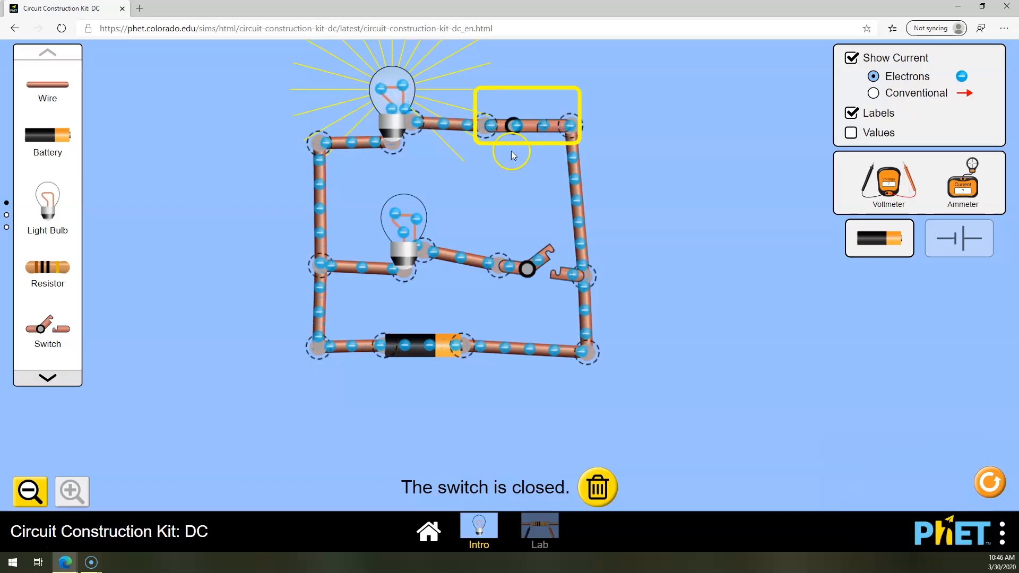
click(525, 127)
click(539, 260)
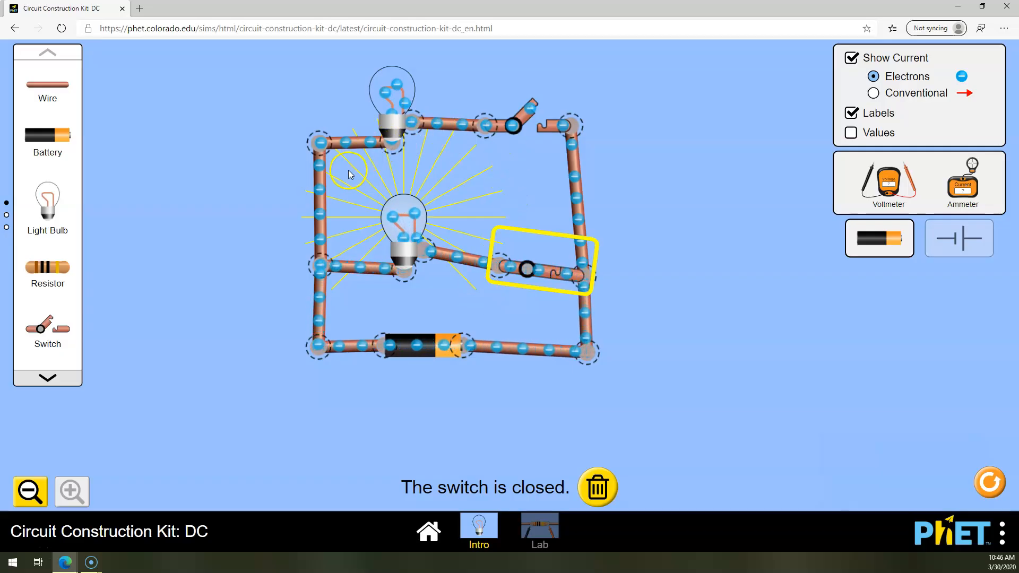
drag(413, 216, 445, 222)
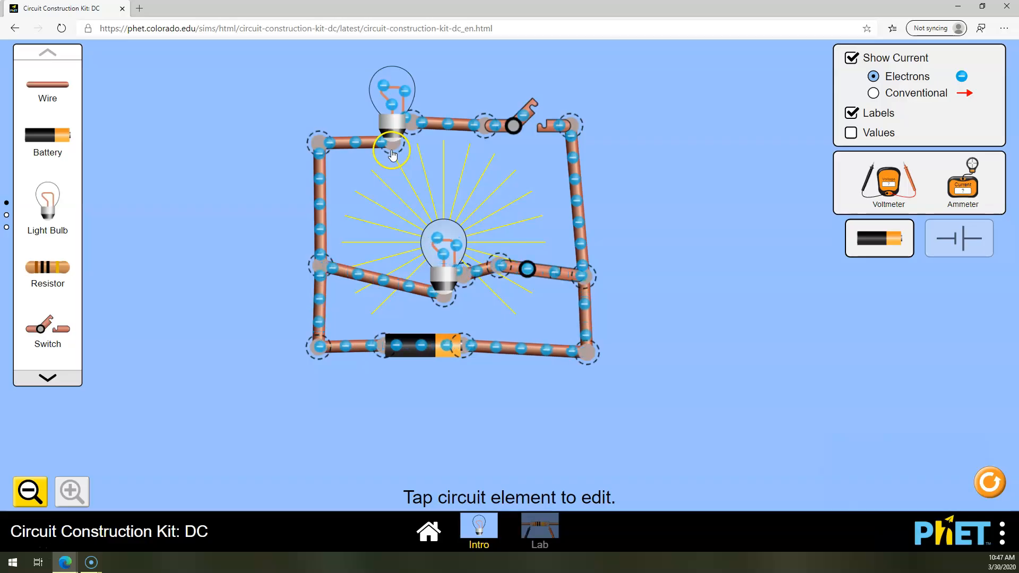
click(530, 128)
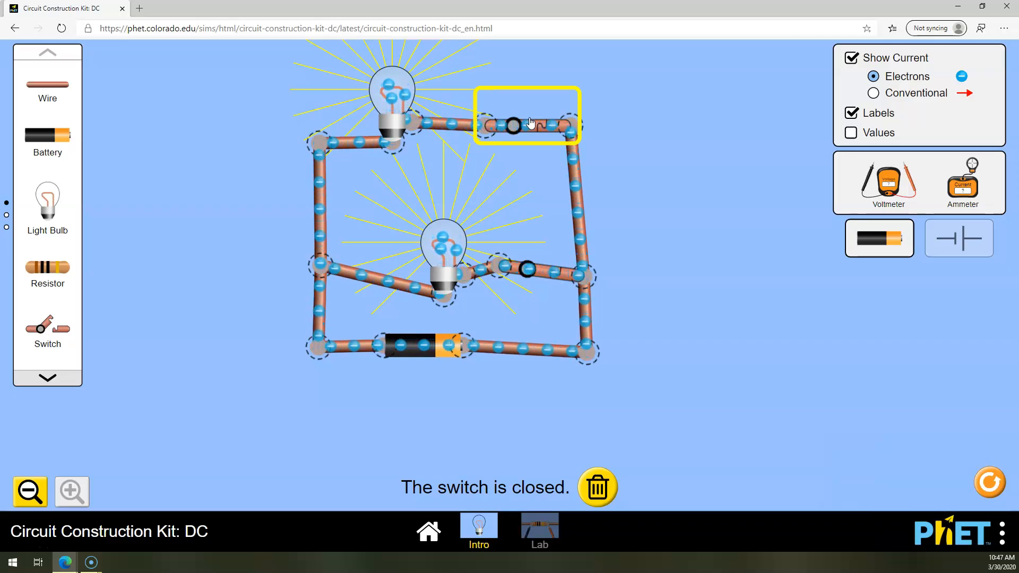
- Check the battery's voltage setting and measure the voltage across the lower and upper bulbs with the voltmeter
click(426, 354)
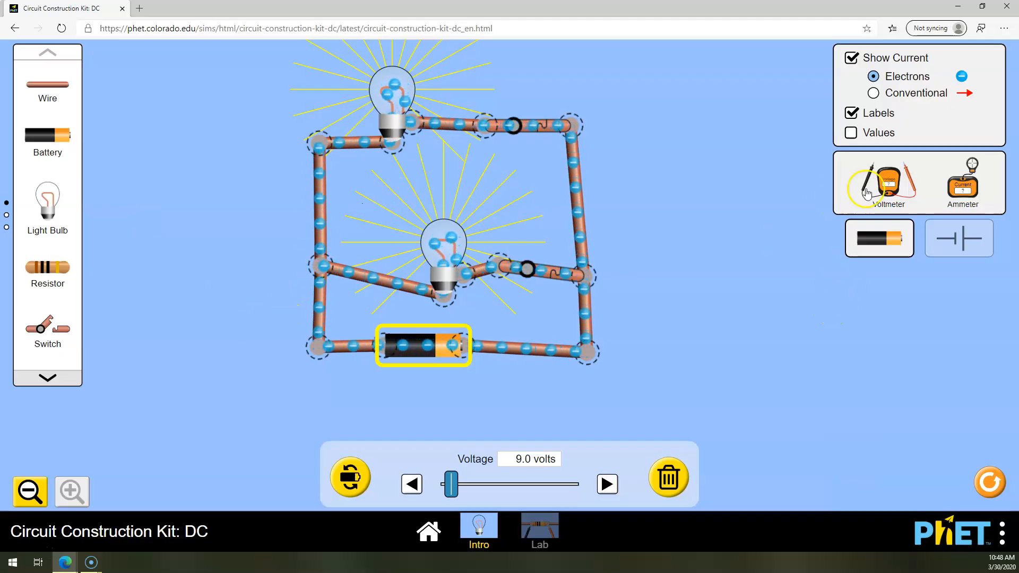
drag(883, 180, 728, 357)
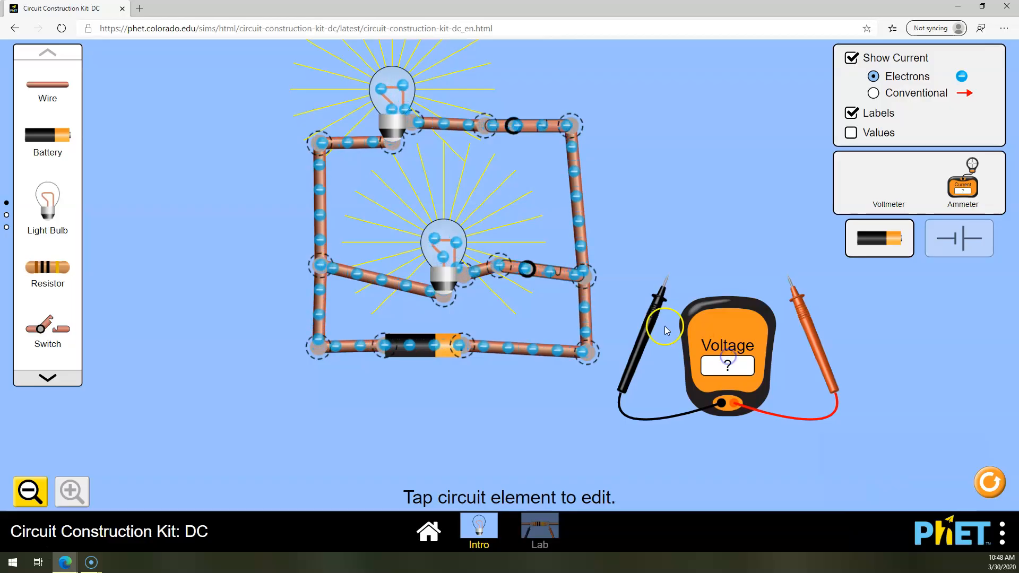
drag(650, 332, 363, 407)
drag(805, 318, 485, 314)
drag(368, 404, 423, 351)
drag(471, 328, 432, 200)
drag(419, 342, 367, 198)
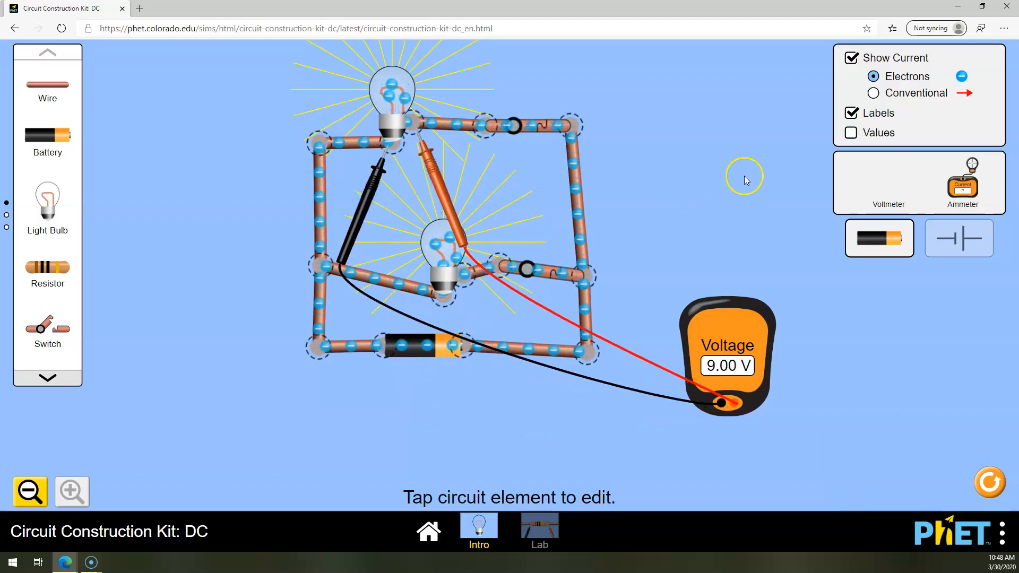
- Vary the upper bulb's resistance through 21.5, 0 and 120 ohms, finishing at 18.5 ohms
click(380, 103)
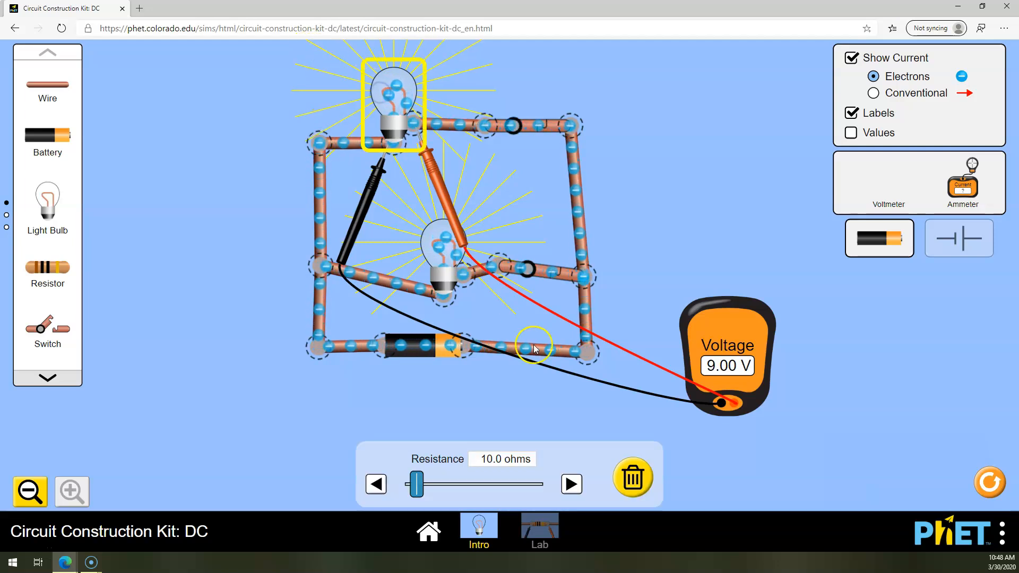
mouse_move(421, 489)
mouse_down()
mouse_move(518, 486)
mouse_move(410, 491)
mouse_move(464, 496)
mouse_move(434, 501)
mouse_up()
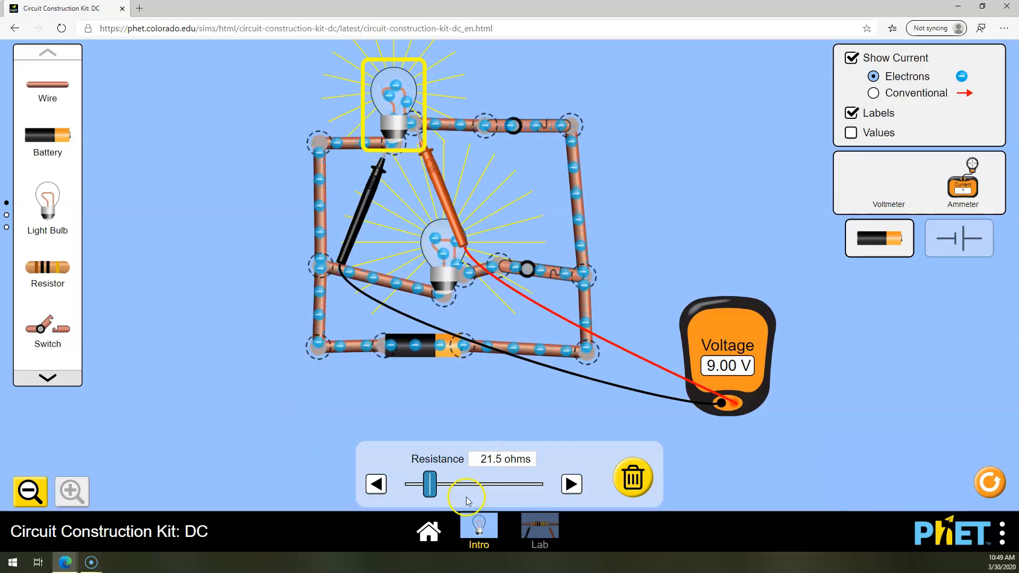
drag(430, 486, 407, 492)
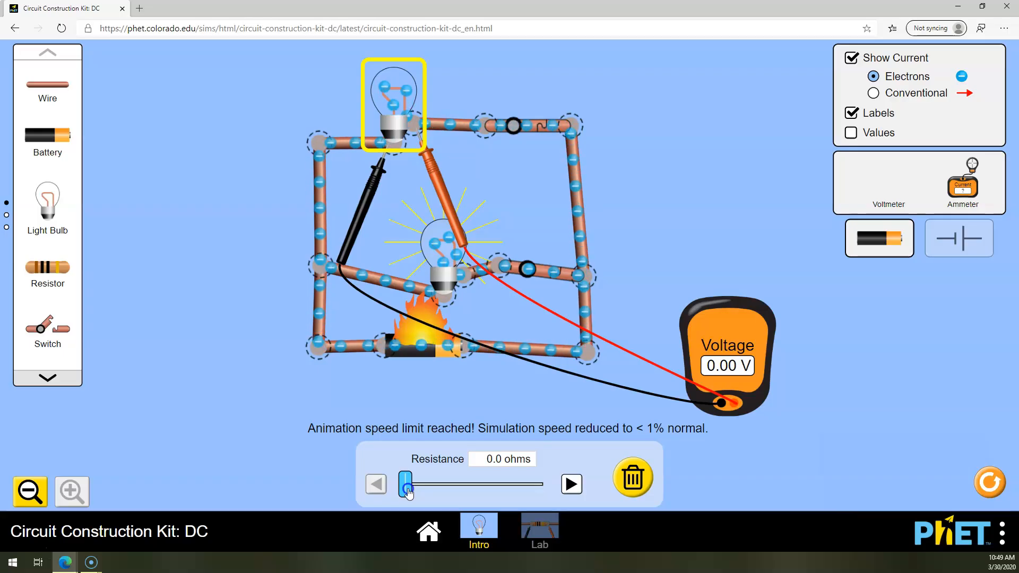
drag(407, 484, 568, 484)
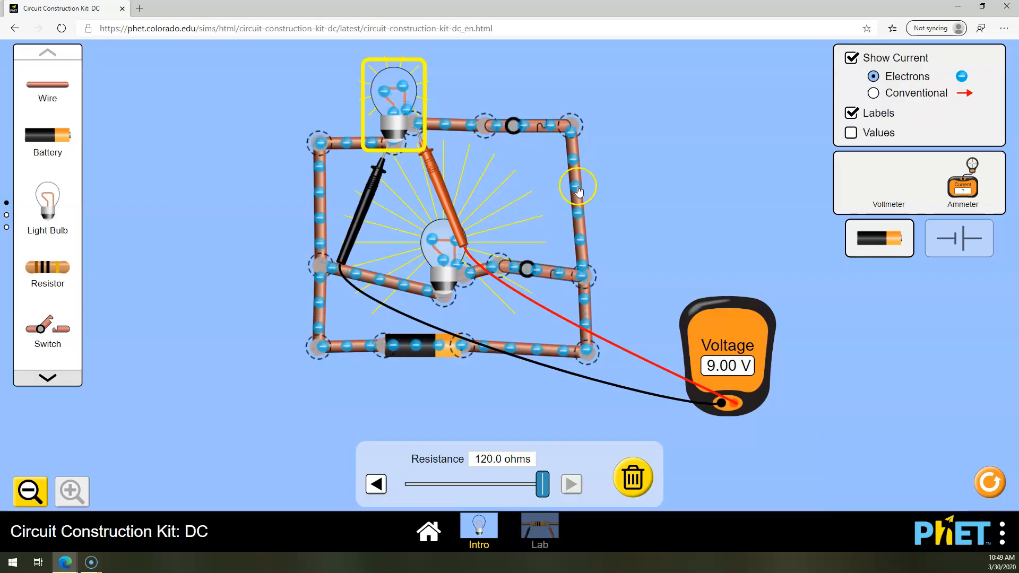
drag(548, 488, 431, 498)
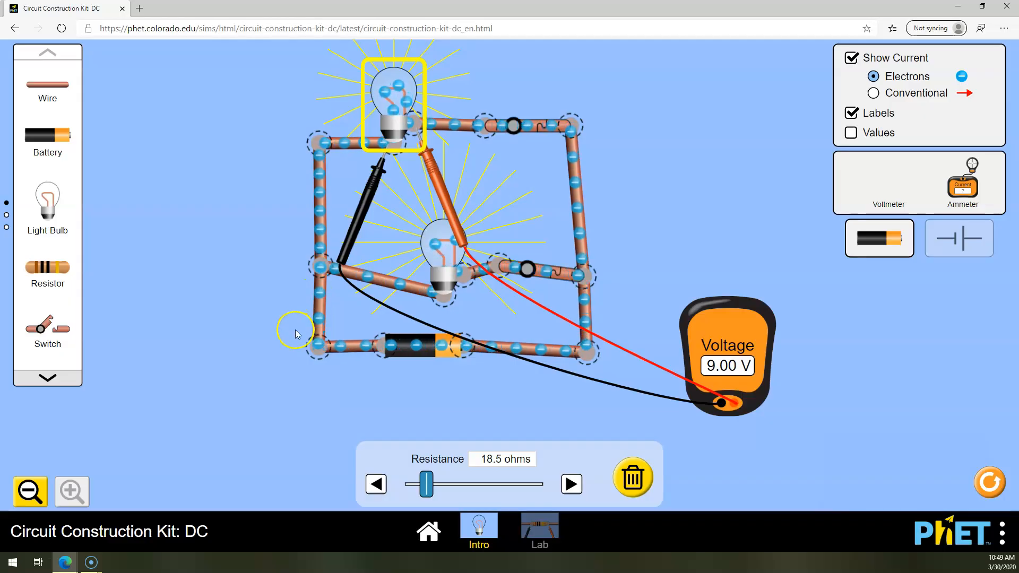
- Measure the voltage across the battery, the lower bulb and the upper bulb in turn
drag(440, 199, 675, 218)
drag(359, 203, 354, 406)
drag(682, 201, 486, 408)
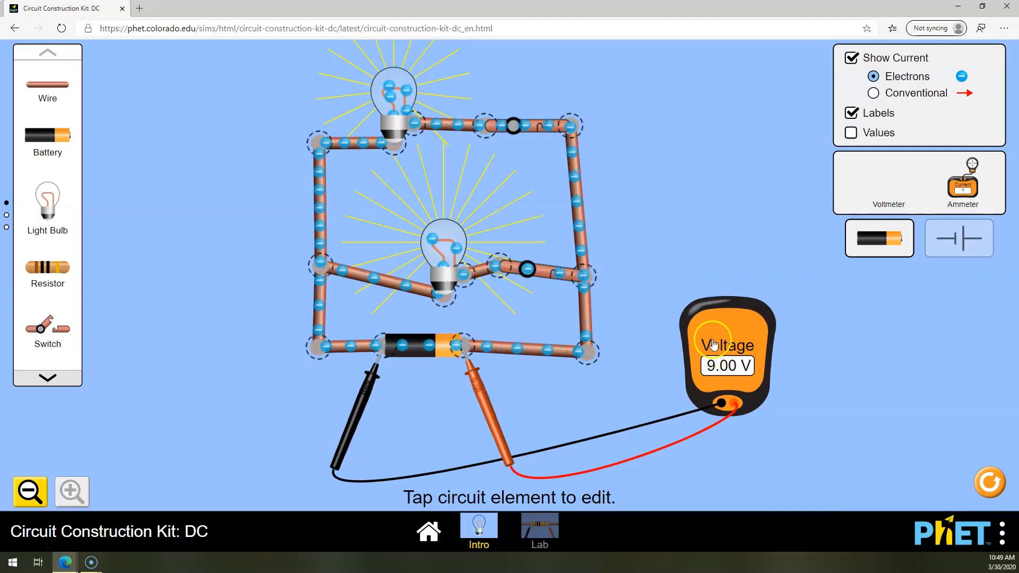
drag(506, 417, 476, 310)
drag(350, 408, 413, 352)
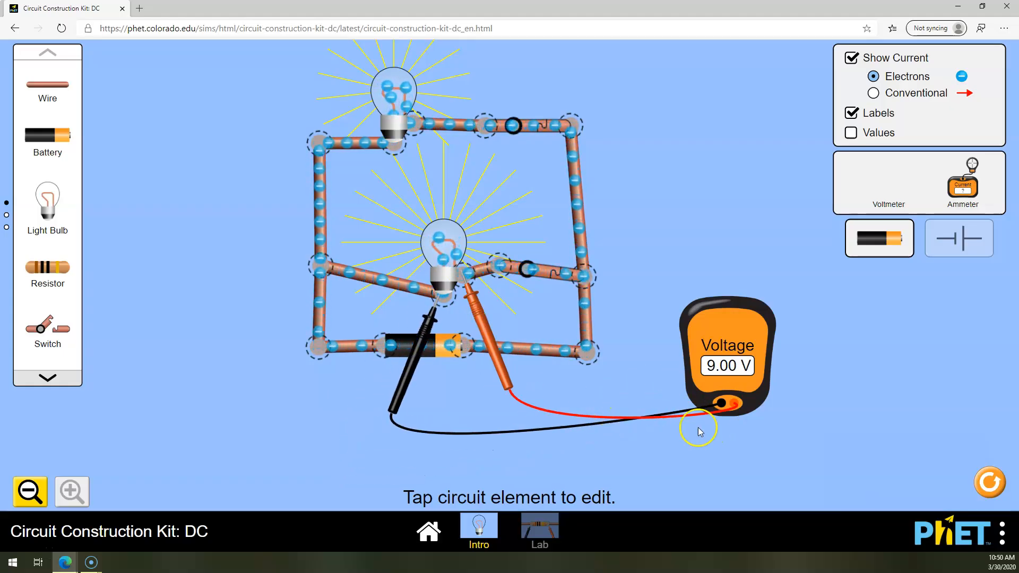
drag(428, 330, 379, 189)
drag(476, 318, 424, 183)
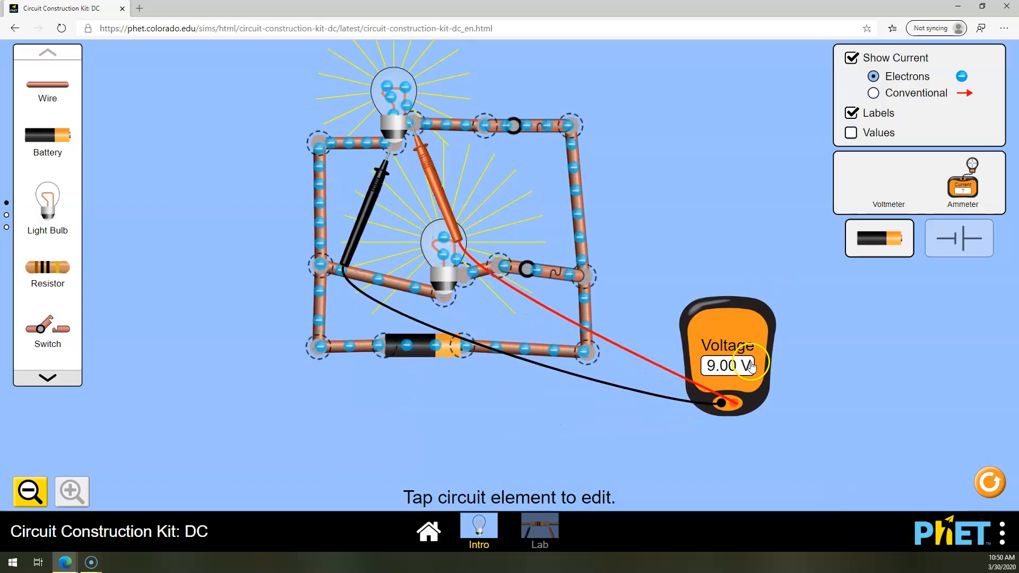
- Park the voltmeter and its probes beside the circuit and place an ammeter on the opposite side
drag(751, 363, 743, 211)
drag(446, 215, 686, 380)
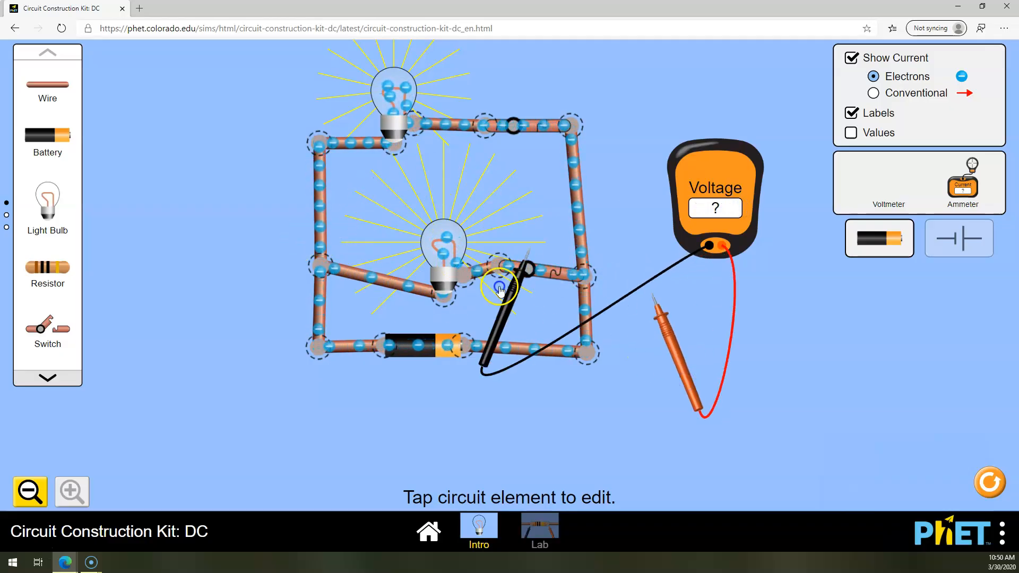
drag(499, 289, 660, 349)
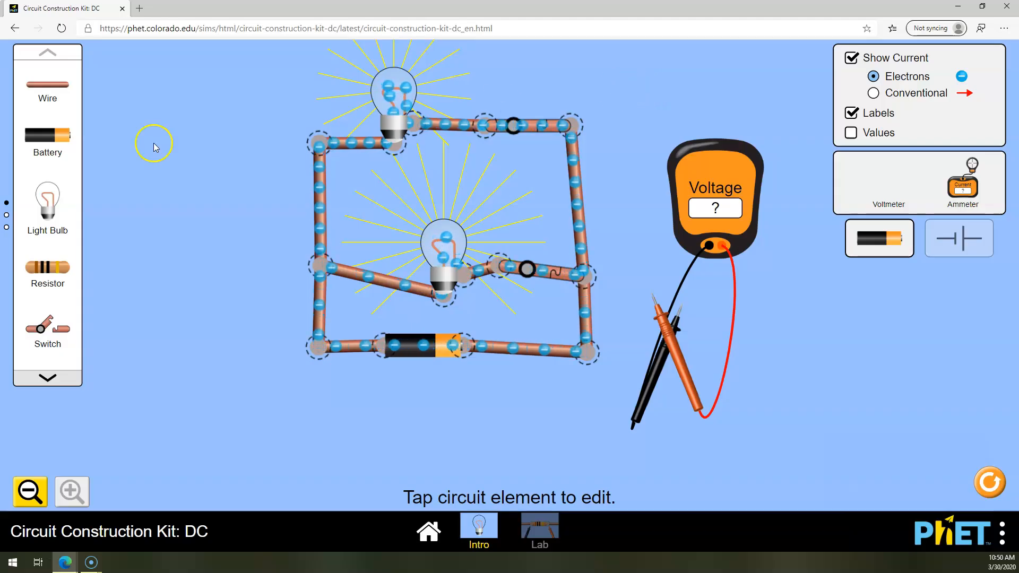
drag(962, 187, 183, 185)
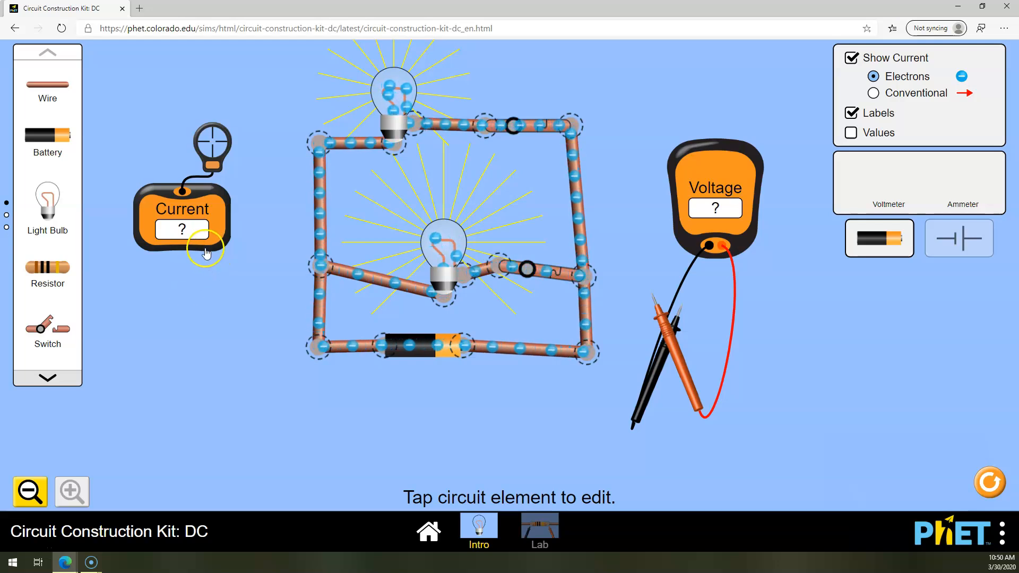
click(59, 378)
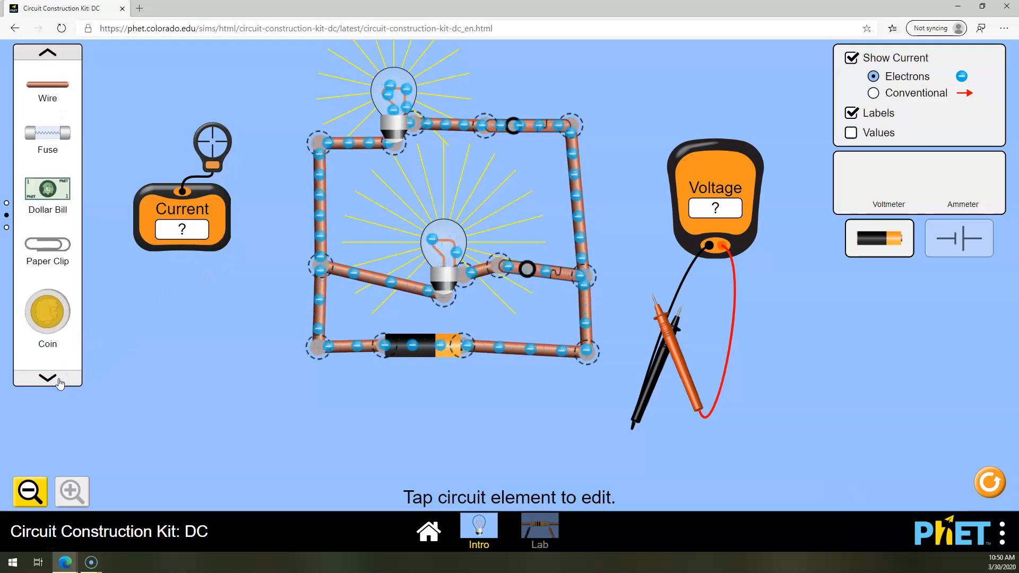
click(57, 53)
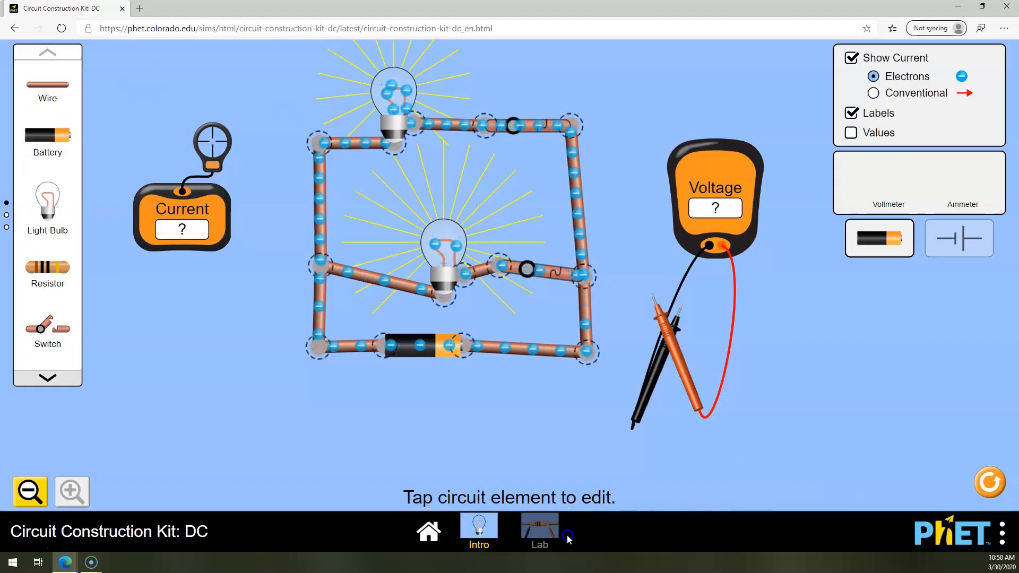
- On the Lab screen, connect a light bulb to a battery's negative end with wires and delete the surplus wire beyond the bulb
click(538, 530)
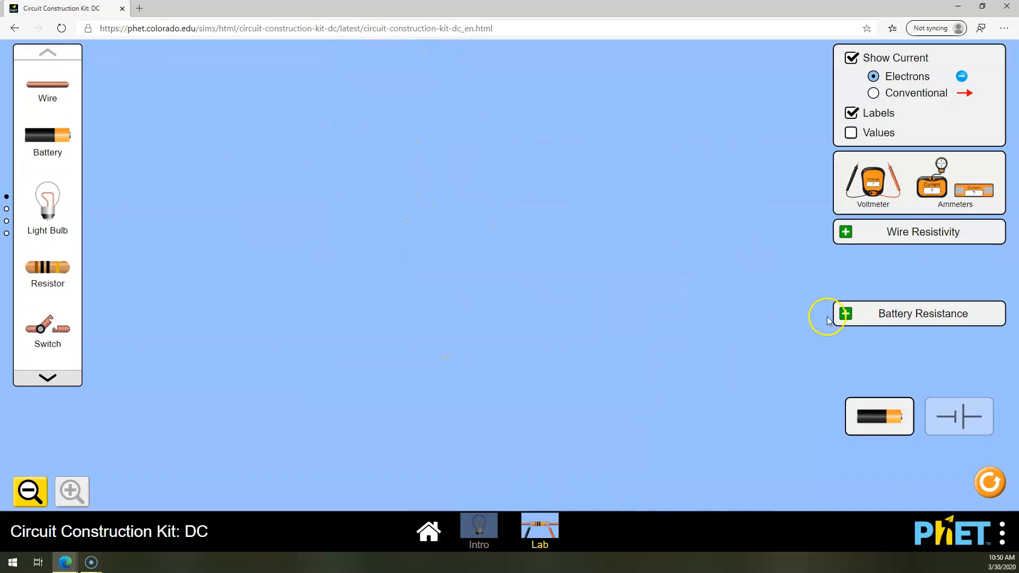
drag(70, 148, 321, 359)
drag(29, 85, 234, 339)
drag(48, 211, 256, 174)
drag(53, 91, 518, 163)
click(518, 165)
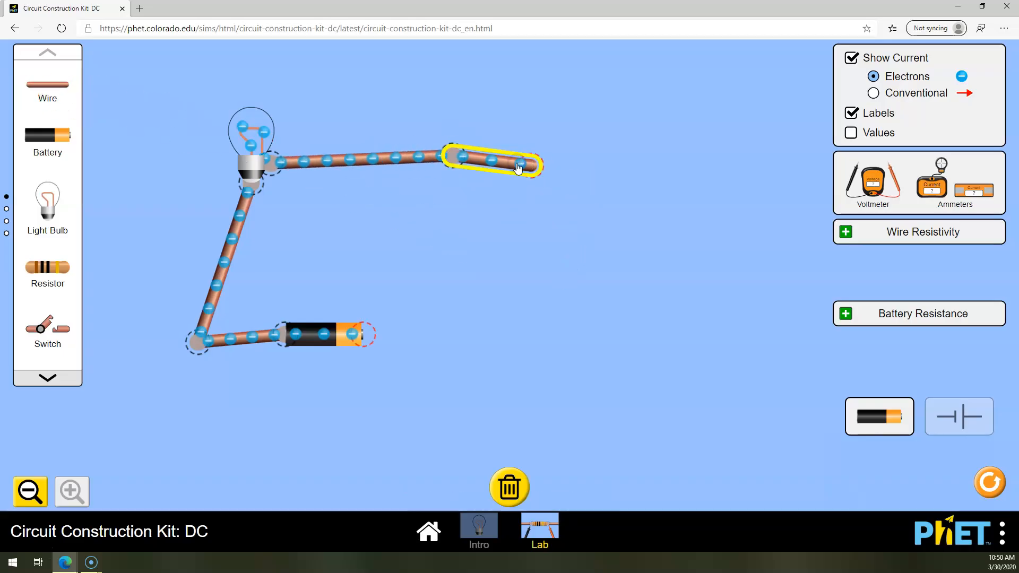
key(Delete)
- Add a switch after the bulb and complete the loop with wires back to the battery's positive end
drag(46, 329, 501, 159)
drag(65, 96, 561, 159)
drag(584, 157, 554, 354)
drag(66, 98, 547, 343)
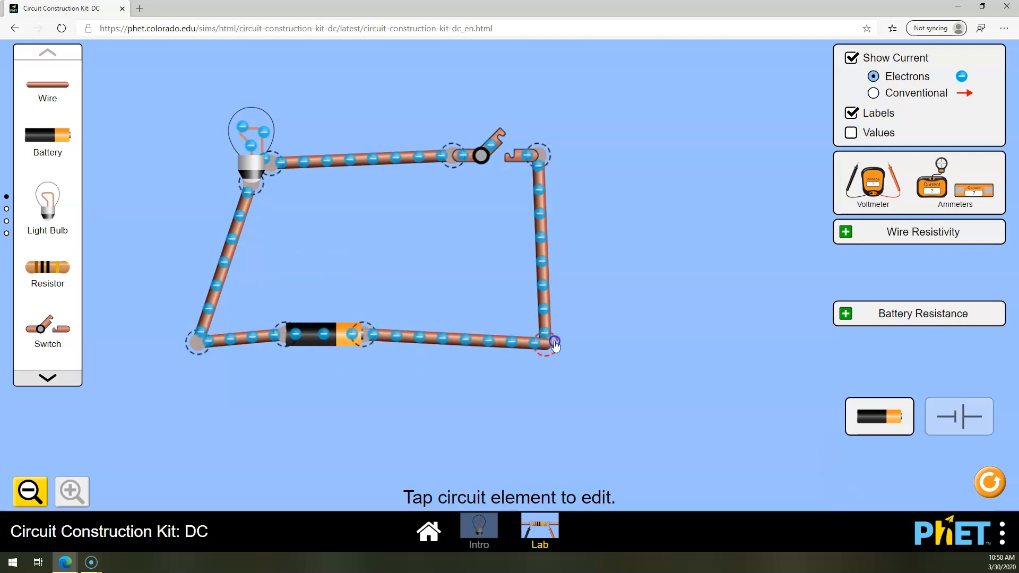
- Reshape the loop into a lower, roughly rectangular layout and place a second light bulb above it
drag(253, 170, 217, 206)
drag(471, 151, 483, 216)
drag(48, 204, 345, 126)
drag(236, 169, 406, 182)
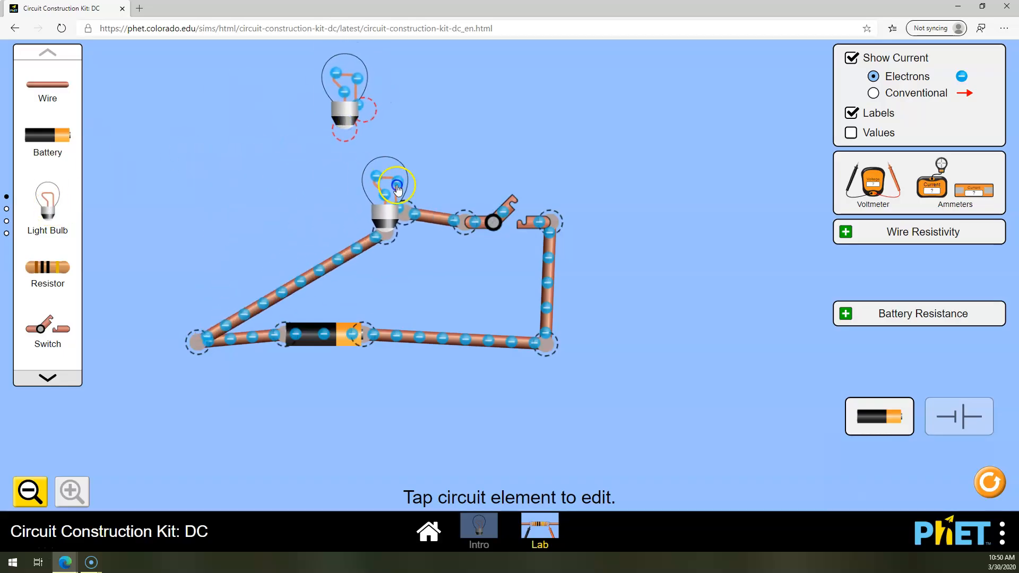
drag(197, 340, 189, 219)
drag(294, 337, 209, 350)
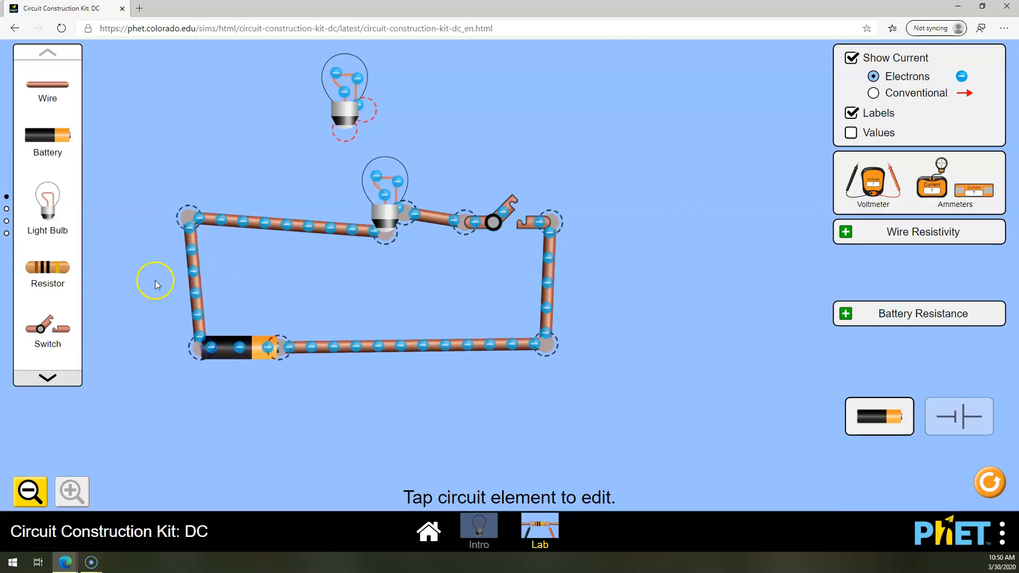
- Wire the second bulb with its own switch as a parallel branch above the first bulb
drag(48, 84, 232, 165)
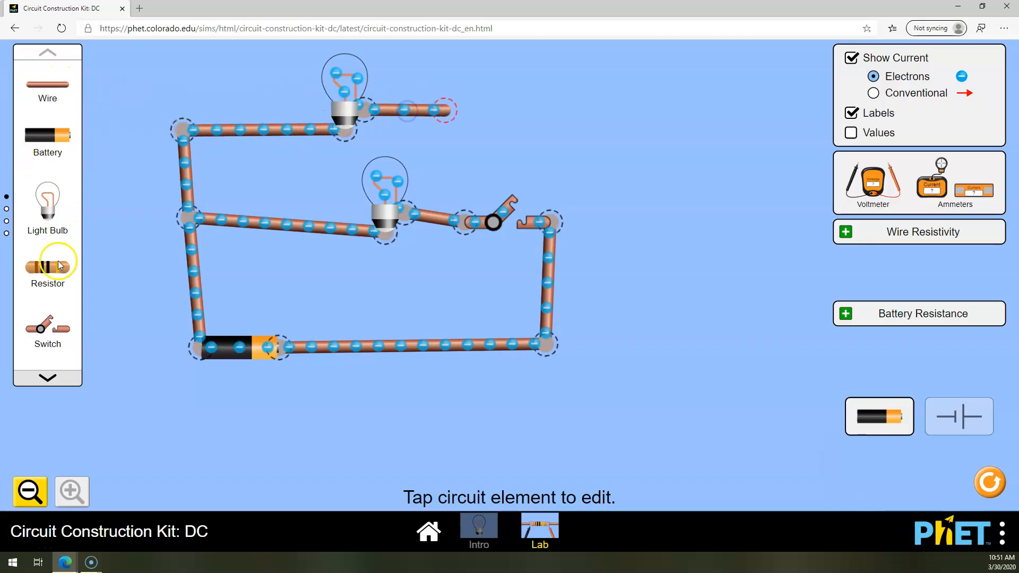
drag(56, 333, 478, 134)
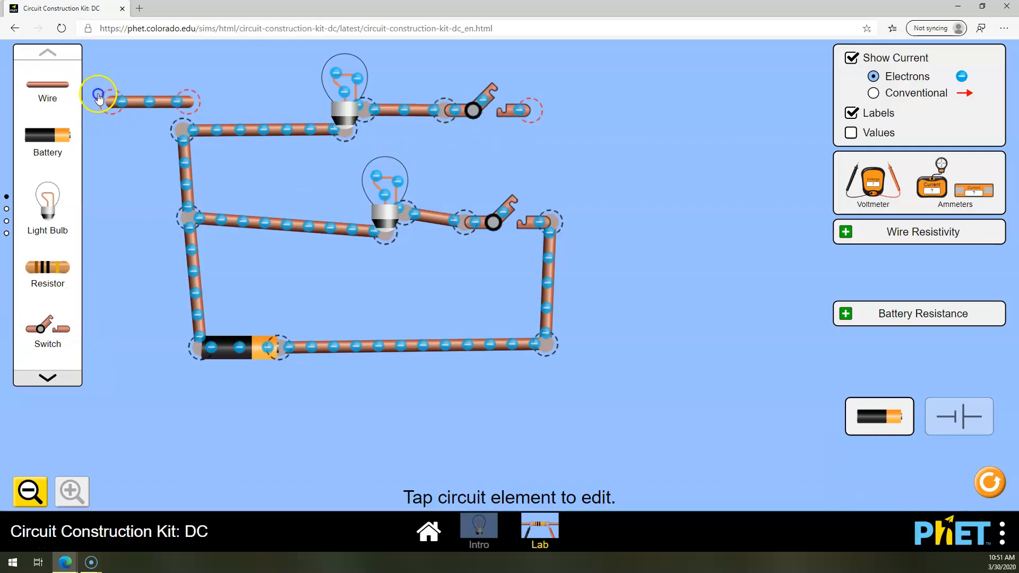
drag(599, 181, 557, 227)
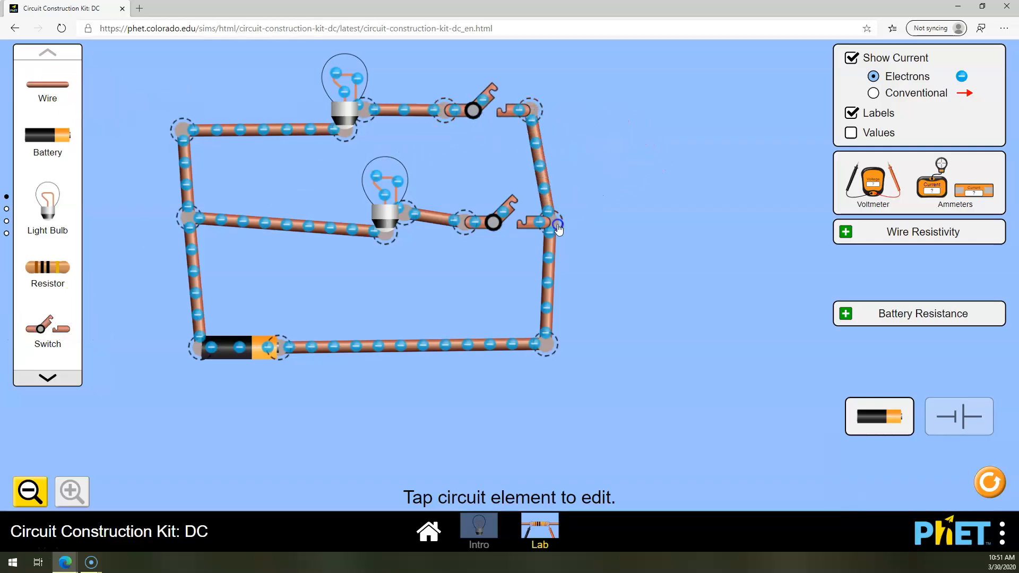
- Close both branch switches and check the battery's voltage and the upper bulb's resistance settings
click(510, 225)
click(480, 99)
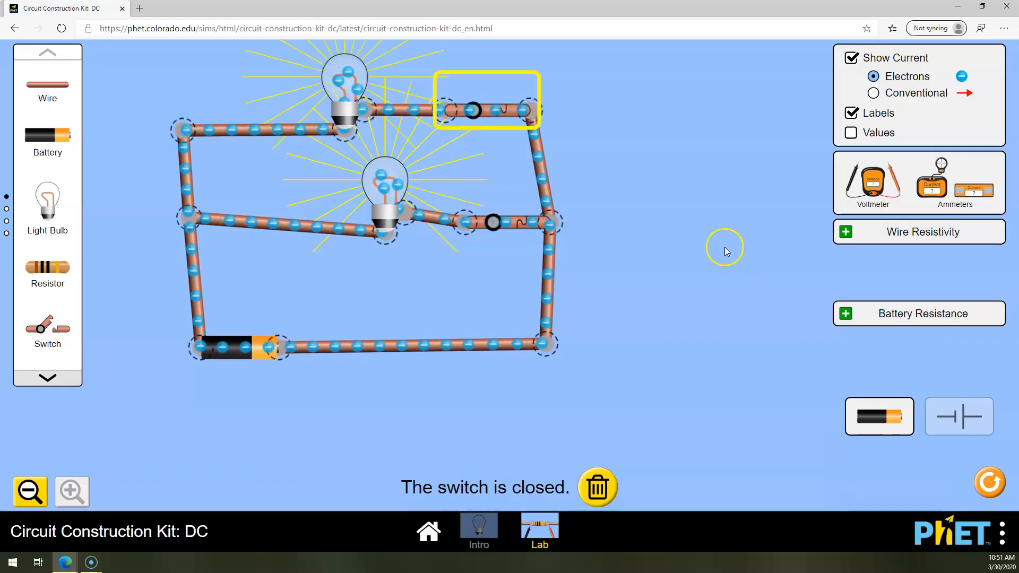
click(200, 334)
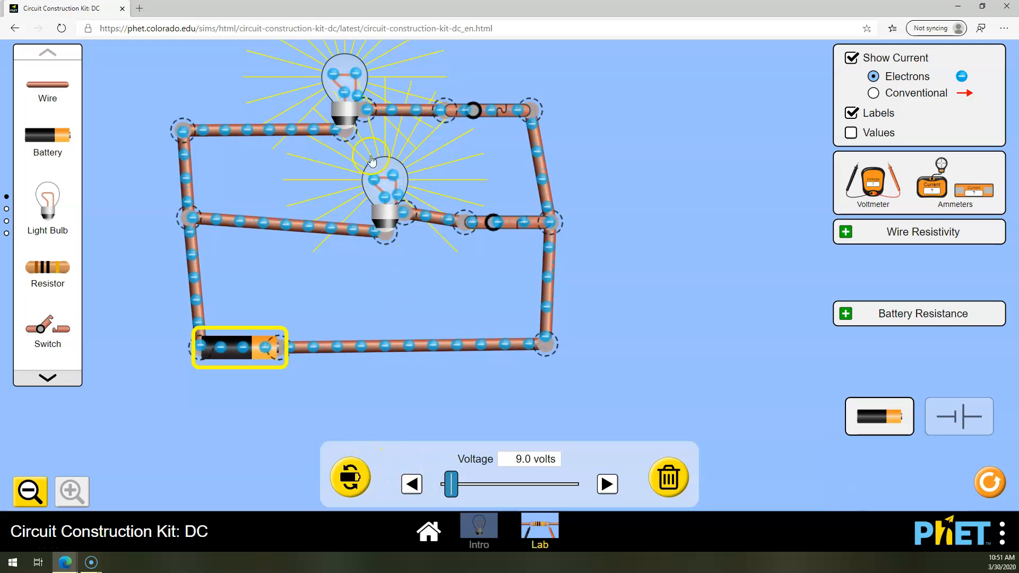
click(346, 83)
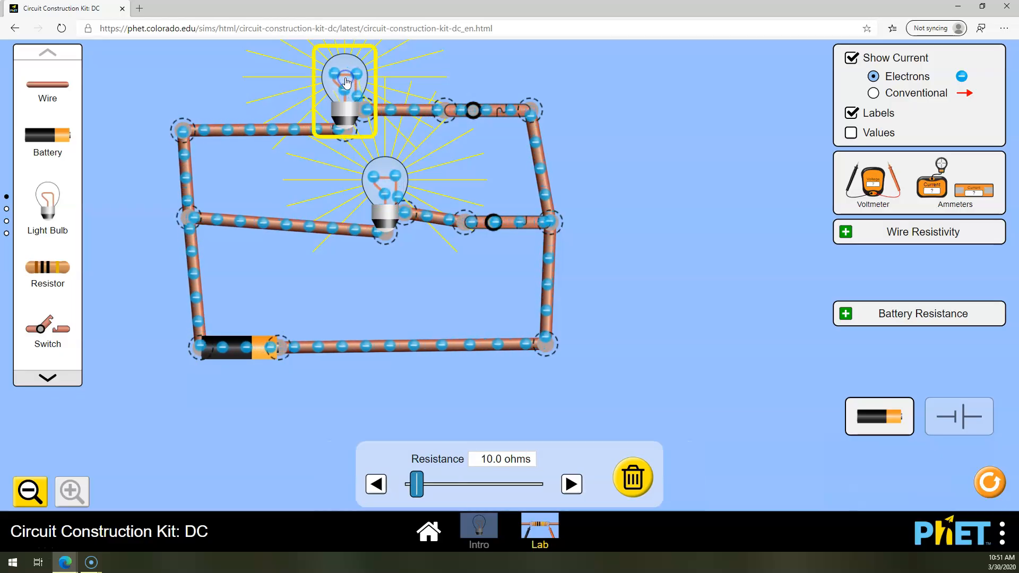
- Check the lower bulb's resistance and replace the wire on its battery-negative side with an inline ammeter between two short wires
click(385, 185)
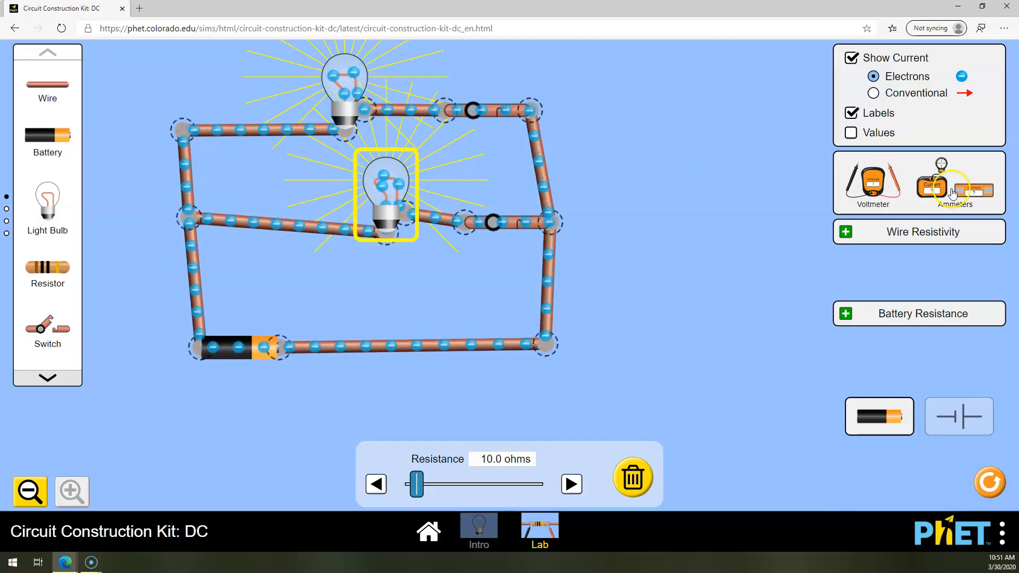
drag(961, 192, 656, 181)
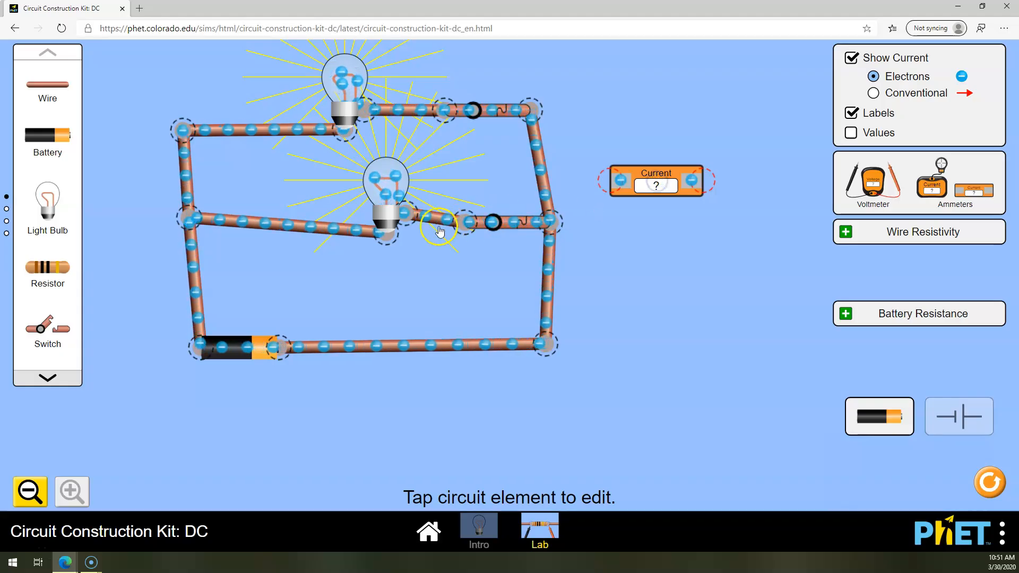
click(357, 232)
key(Delete)
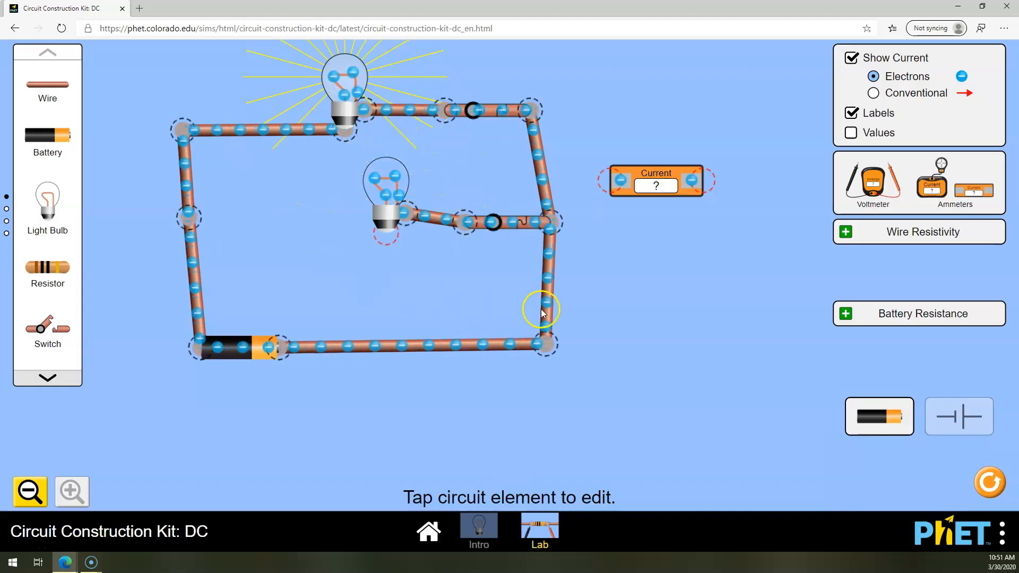
drag(673, 175, 290, 216)
drag(137, 118, 212, 227)
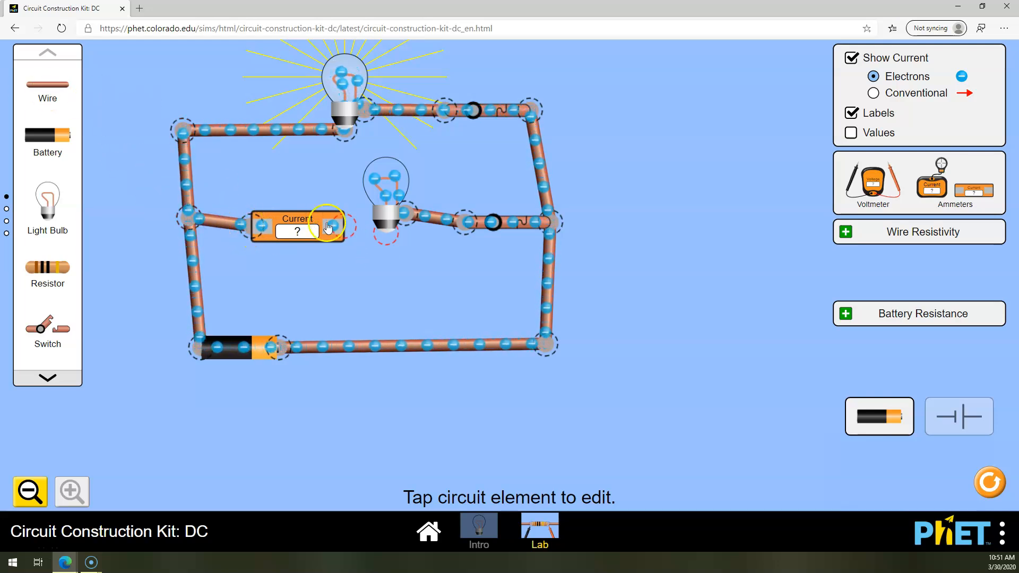
drag(381, 318, 337, 239)
drag(450, 303, 385, 253)
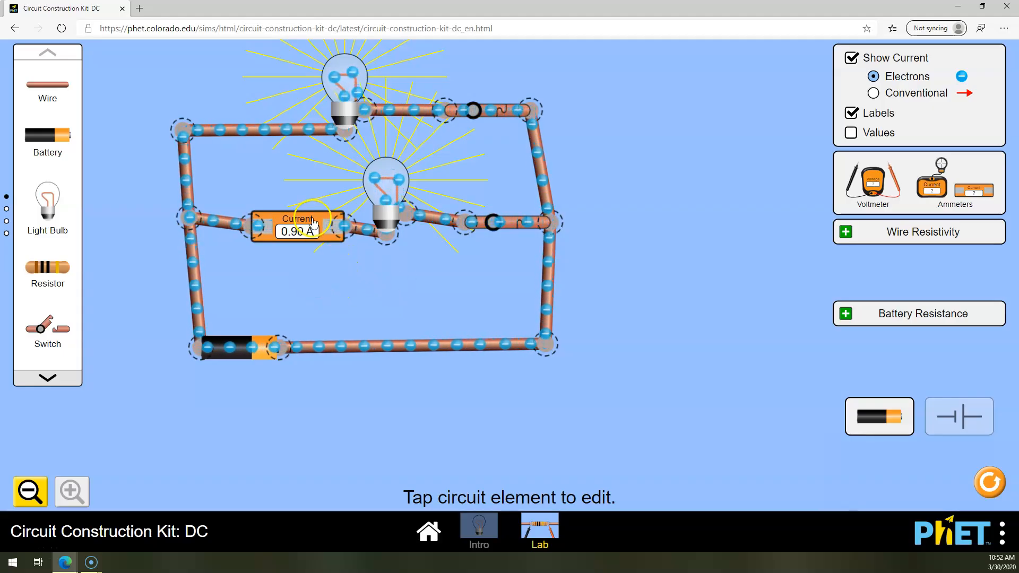
- Replace the wire leading into the upper bulb's base with an inline ammeter and a short connecting wire
click(284, 135)
key(Delete)
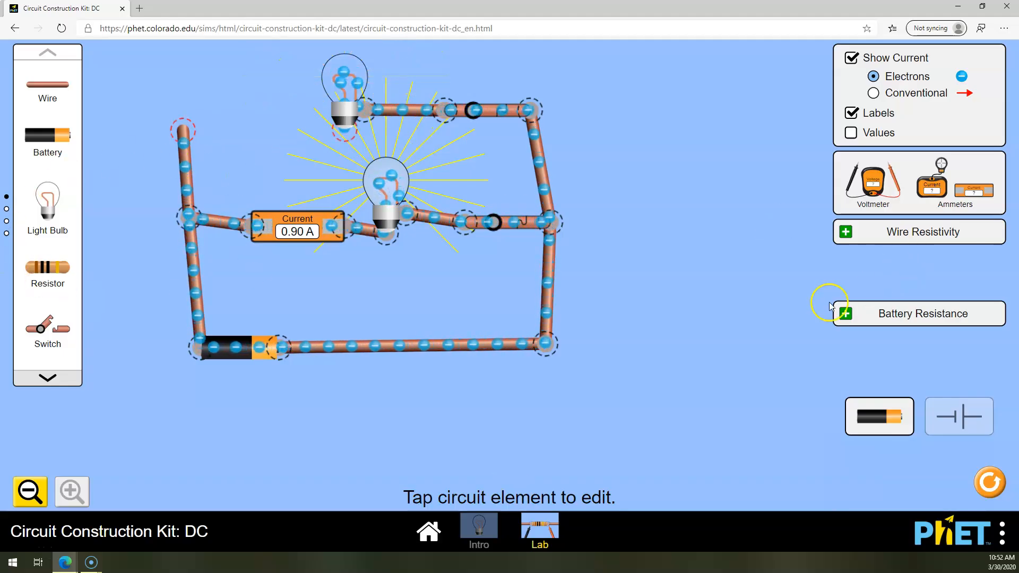
drag(990, 203, 306, 147)
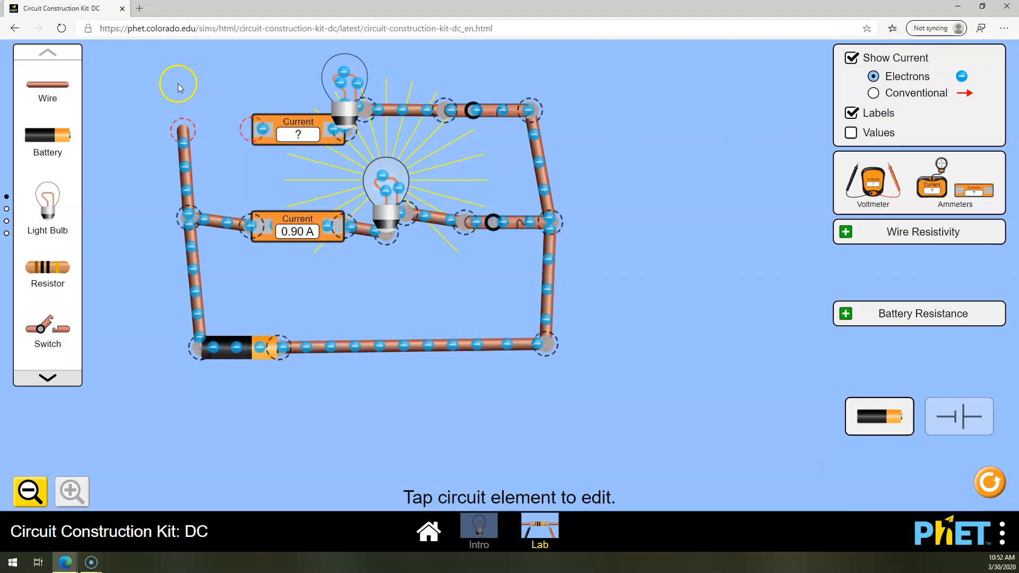
drag(60, 88, 159, 86)
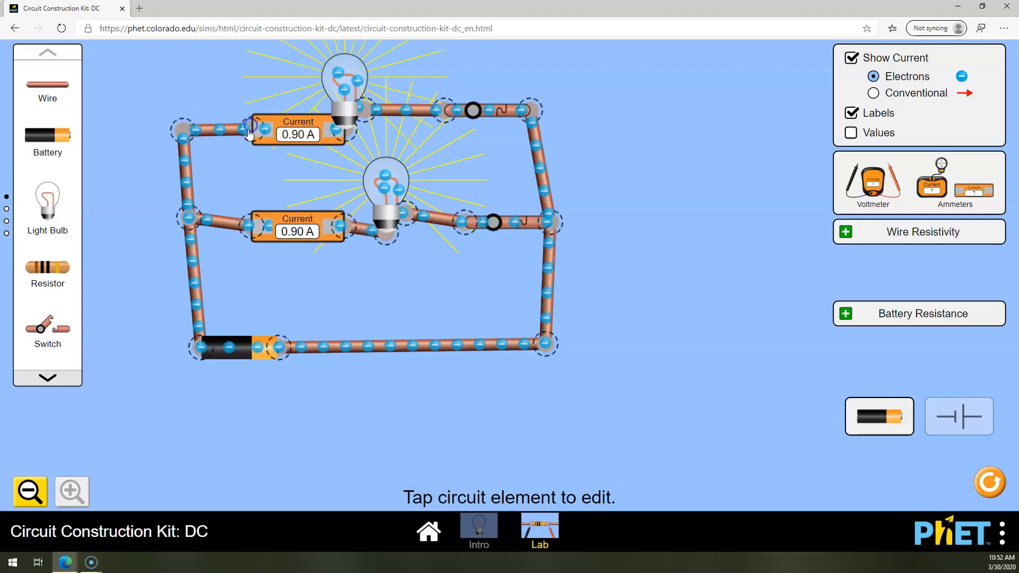
- Replace the wire at the battery's positive end with an inline ammeter and a wire to the circuit's lower corner
click(336, 347)
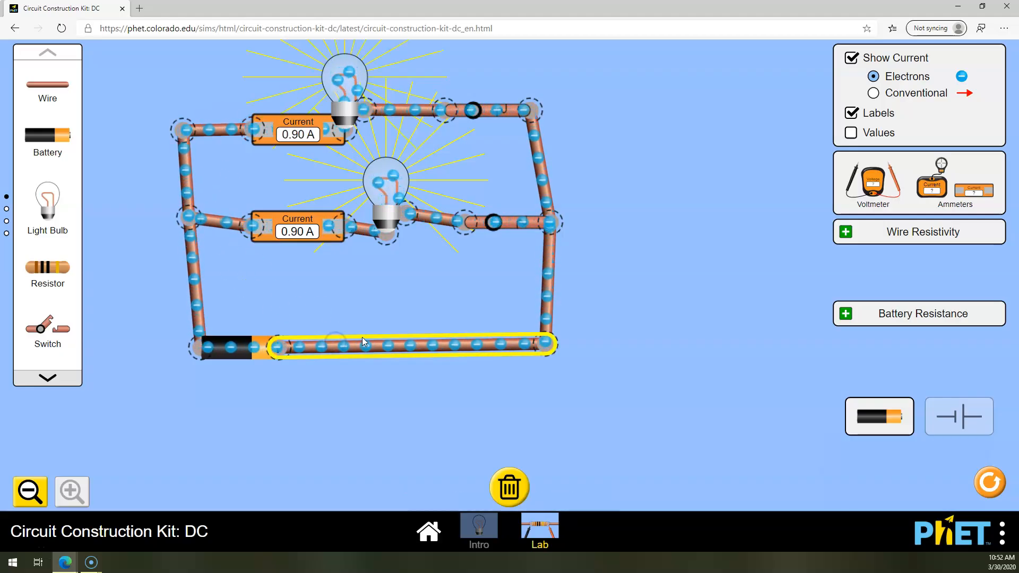
key(Delete)
click(108, 260)
drag(973, 189, 315, 328)
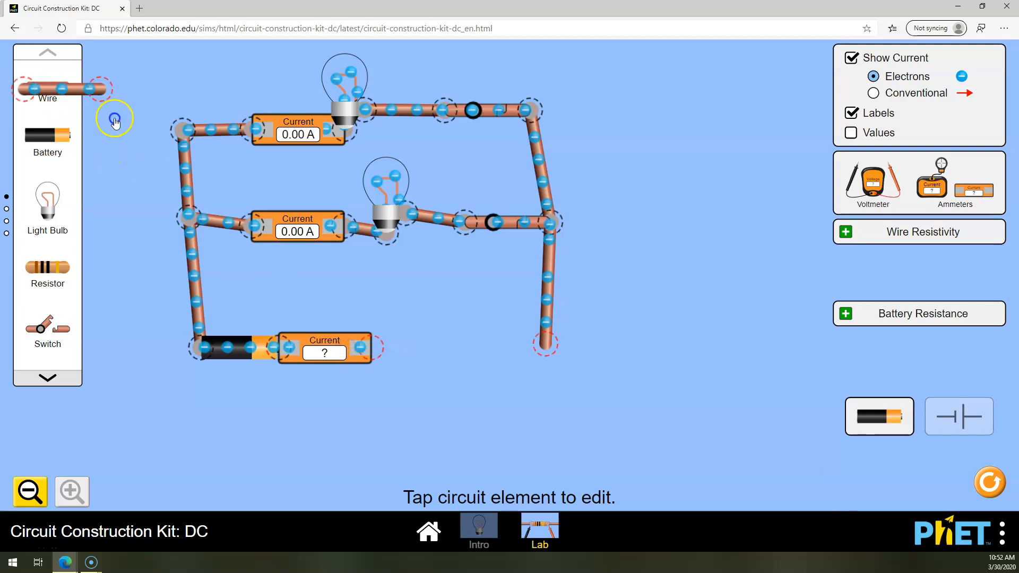
drag(454, 364, 545, 345)
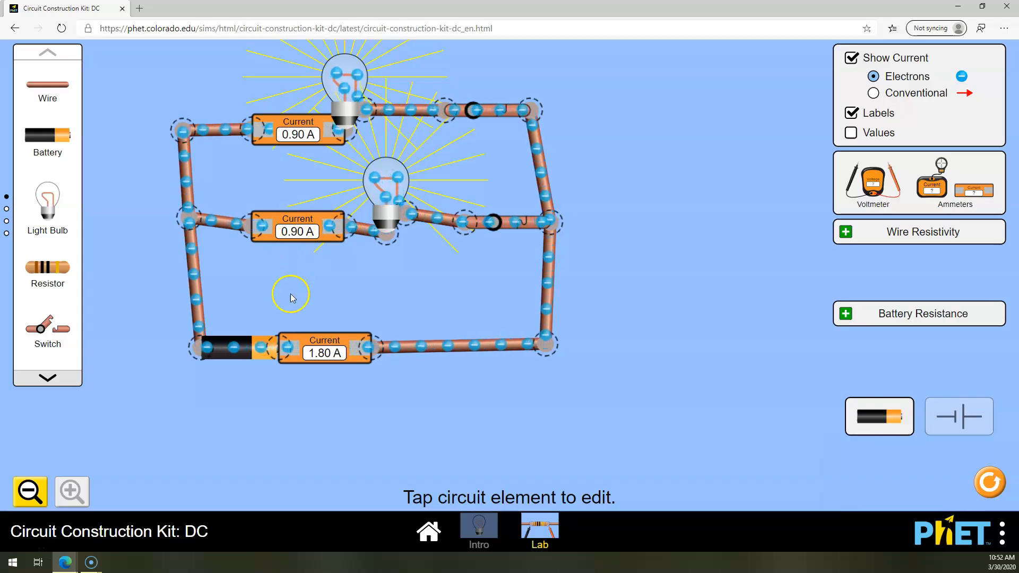
- Set the upper bulb's resistance to 20 ohms
click(344, 88)
click(571, 484)
drag(571, 484, 572, 485)
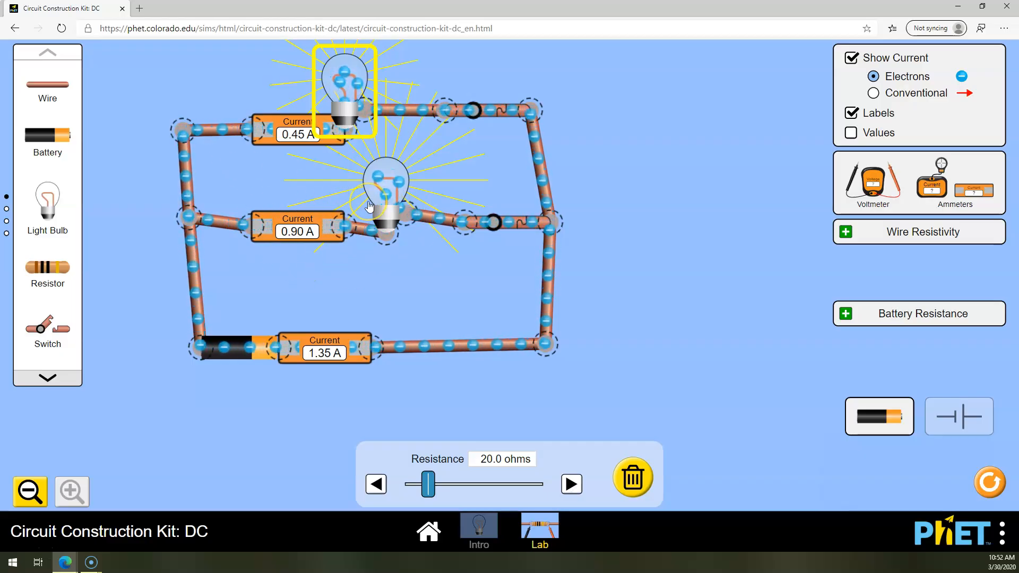
- Check the lower bulb's resistance and compare the ammeter readings of the two bulb branches
click(396, 207)
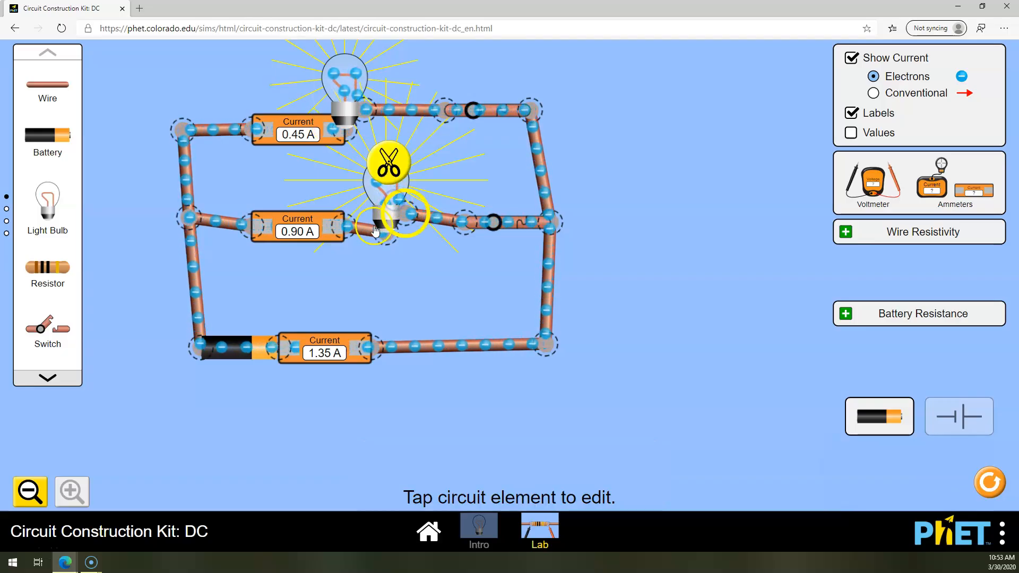
click(392, 190)
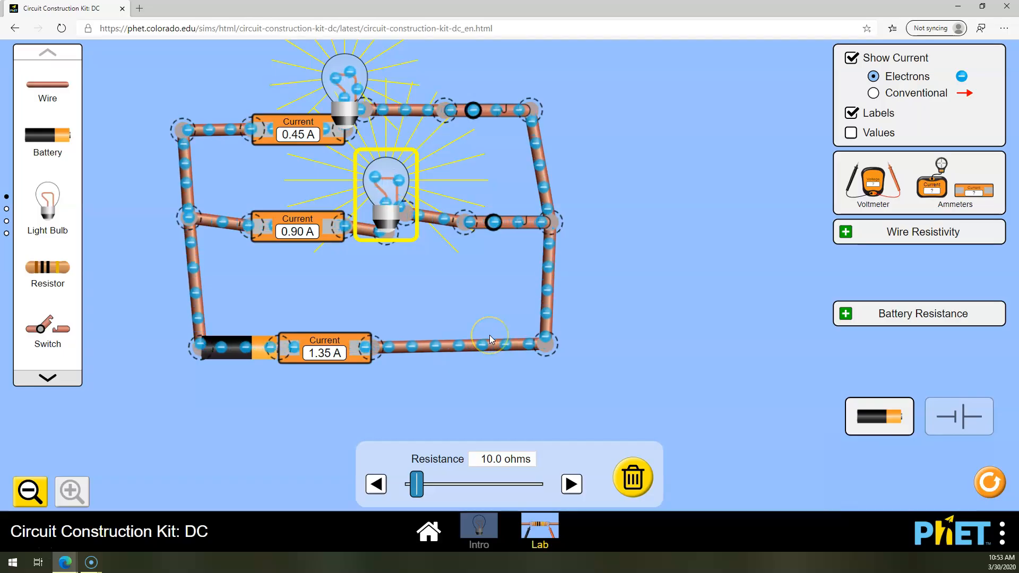
click(298, 233)
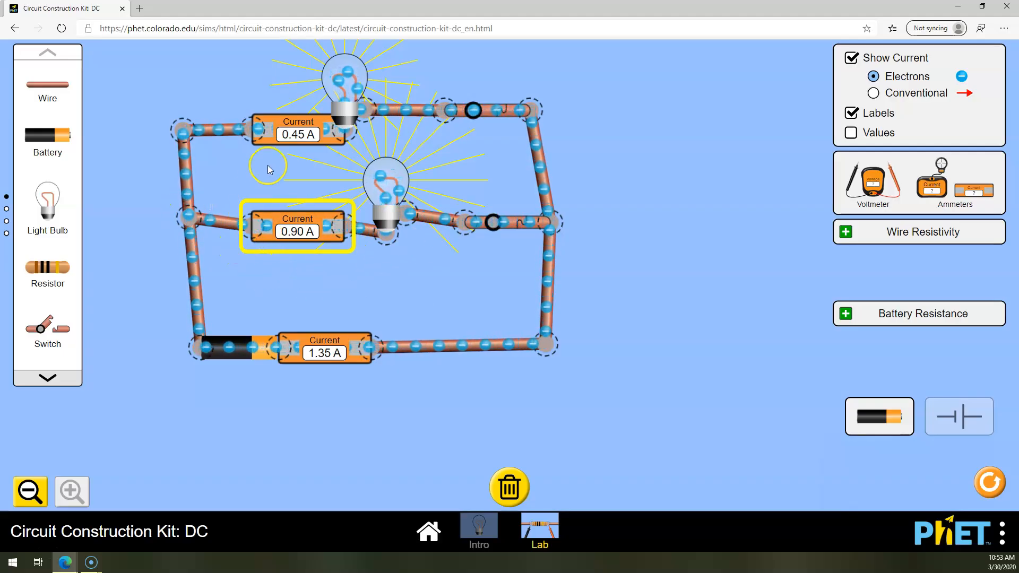
click(300, 133)
- Set the upper bulb's resistance to 30 ohms and check the battery's voltage against the ammeters
click(344, 71)
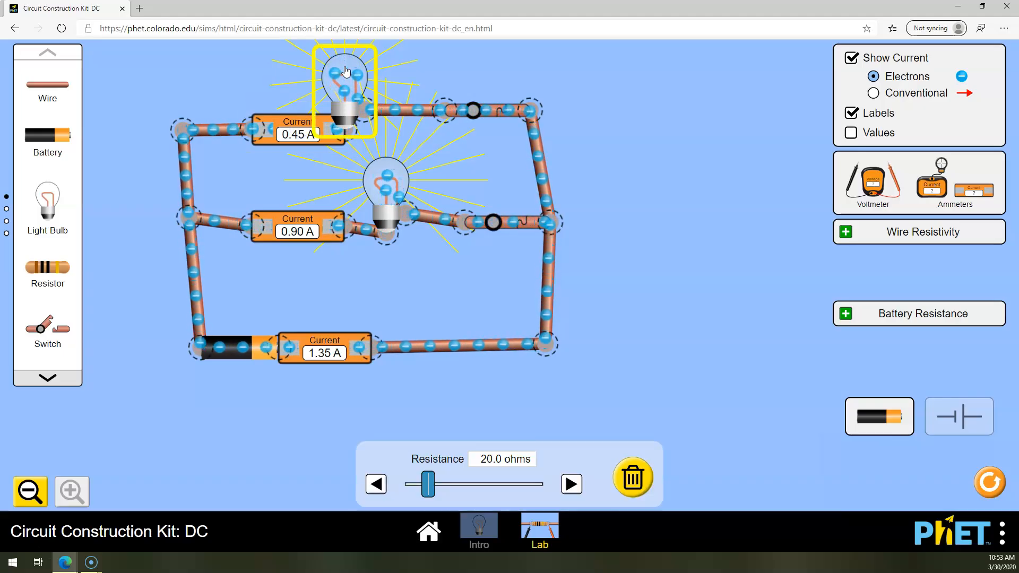
click(571, 484)
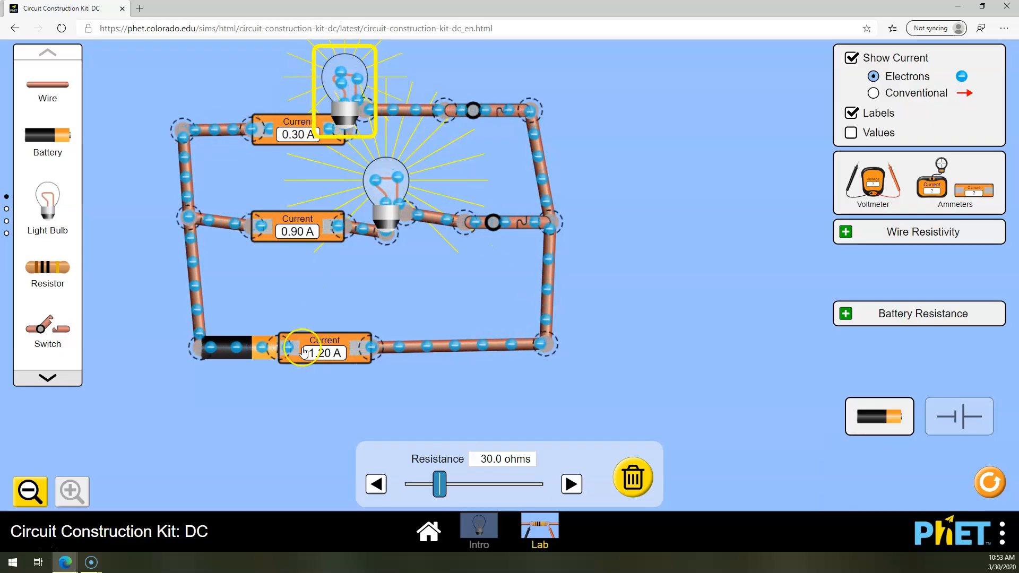
click(246, 344)
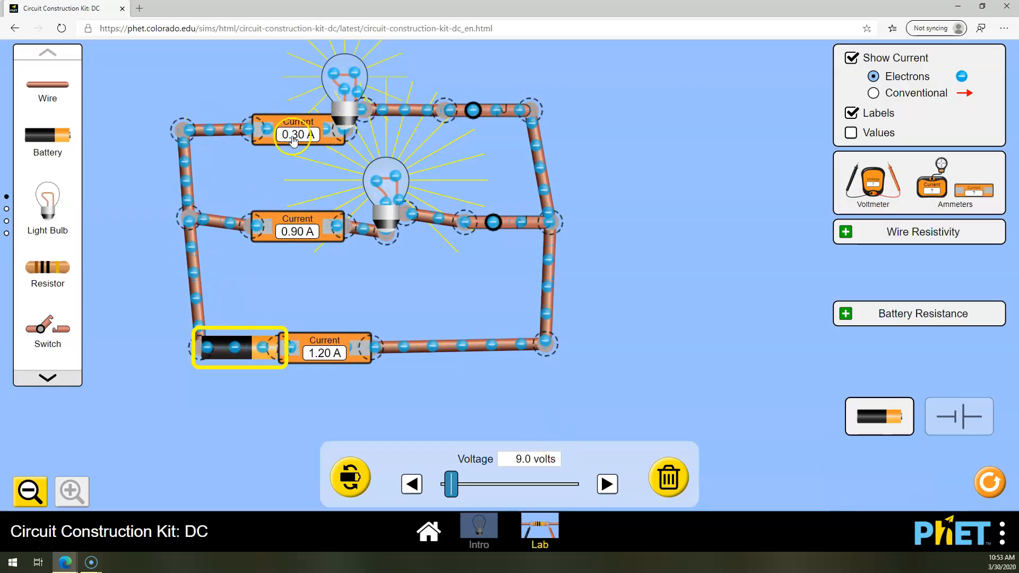
click(323, 247)
click(387, 291)
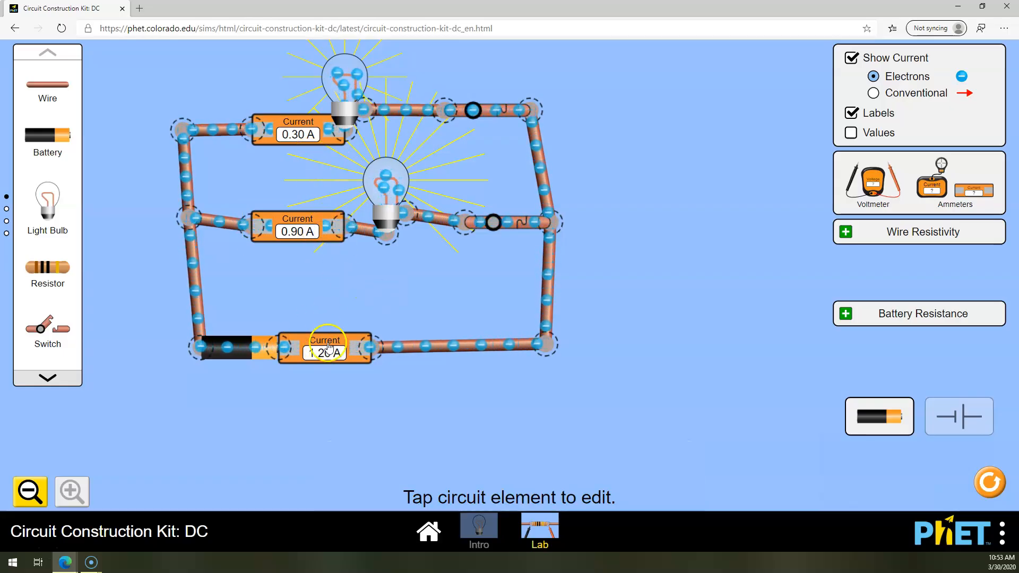
- Move the battery side of the circuit lower and place a third light bulb in the space below the other two
drag(235, 358, 228, 427)
drag(544, 343, 555, 415)
drag(48, 207, 406, 337)
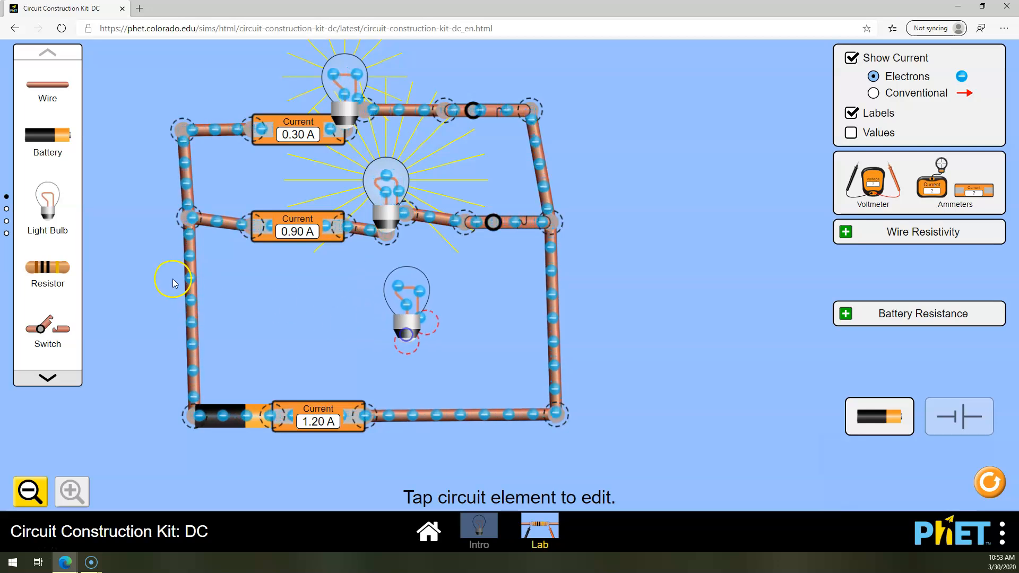
- Replace the long wire at the battery's negative end with a short one rising to the third bulb's level
click(192, 294)
key(Delete)
drag(60, 108, 208, 393)
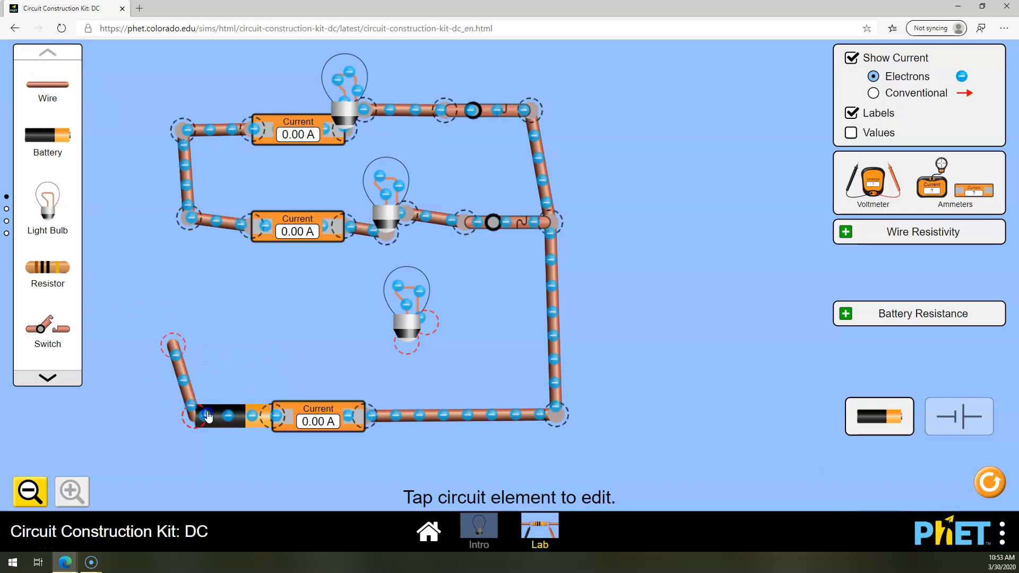
drag(176, 346, 199, 317)
- Attach an open switch to the third bulb and wire it into the circuit's positive side in place of the long side wire
drag(78, 332, 472, 339)
click(554, 275)
key(Delete)
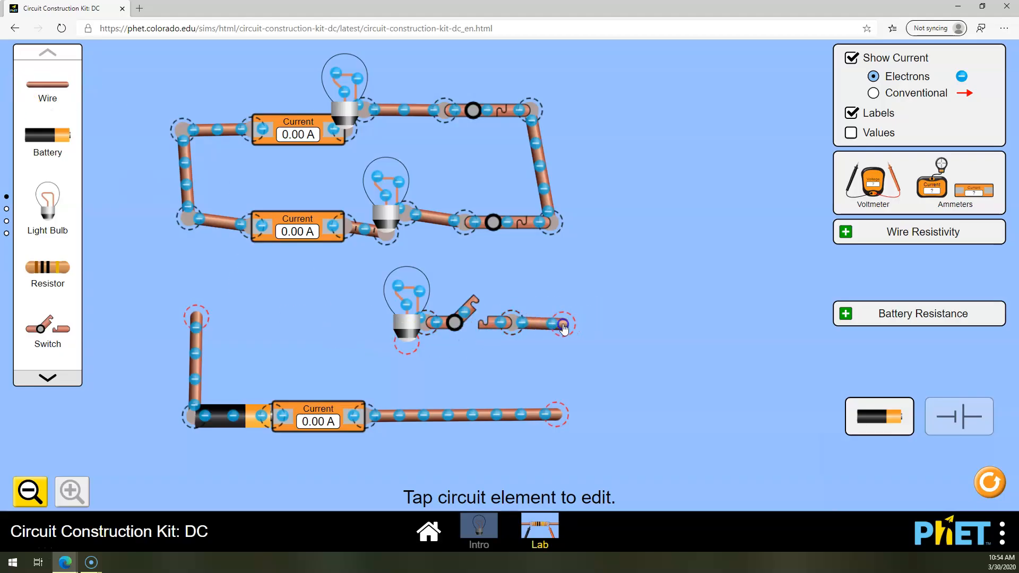
drag(47, 92, 574, 319)
drag(57, 95, 567, 418)
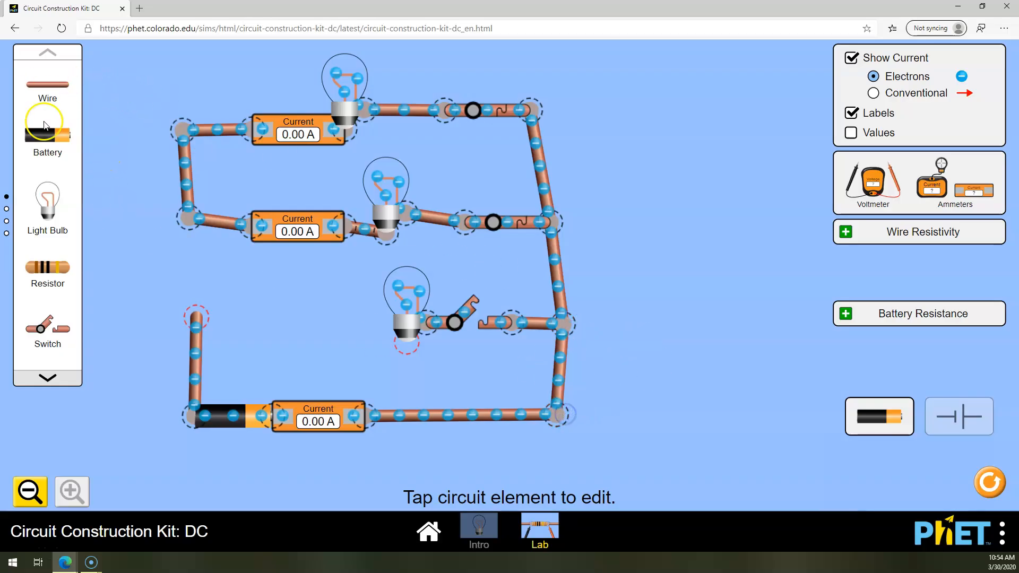
- Insert an ammeter at the third bulb's base and wire it to the battery's negative side and the upper branches
drag(976, 194, 356, 345)
drag(153, 191, 249, 335)
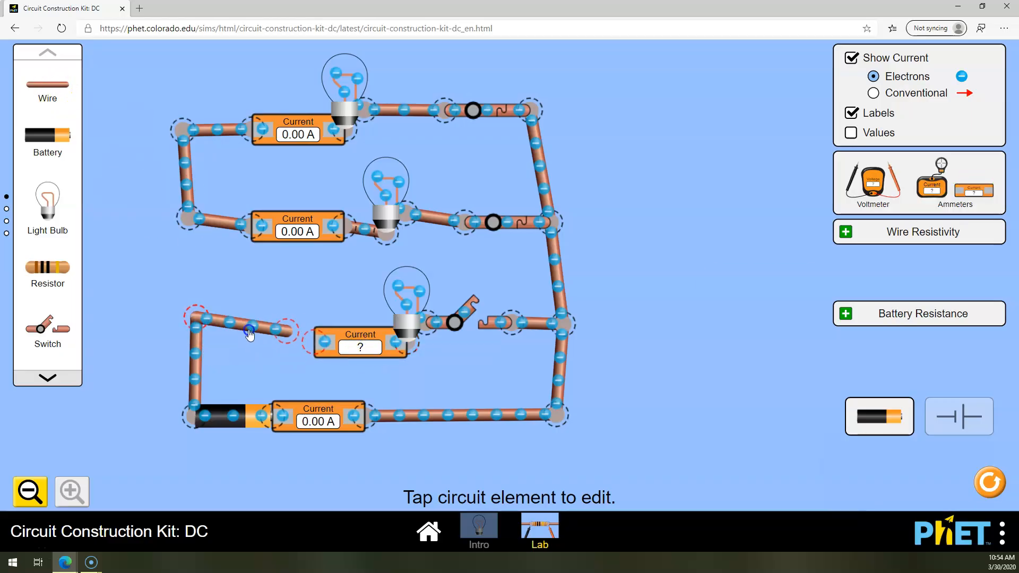
drag(85, 129, 148, 243)
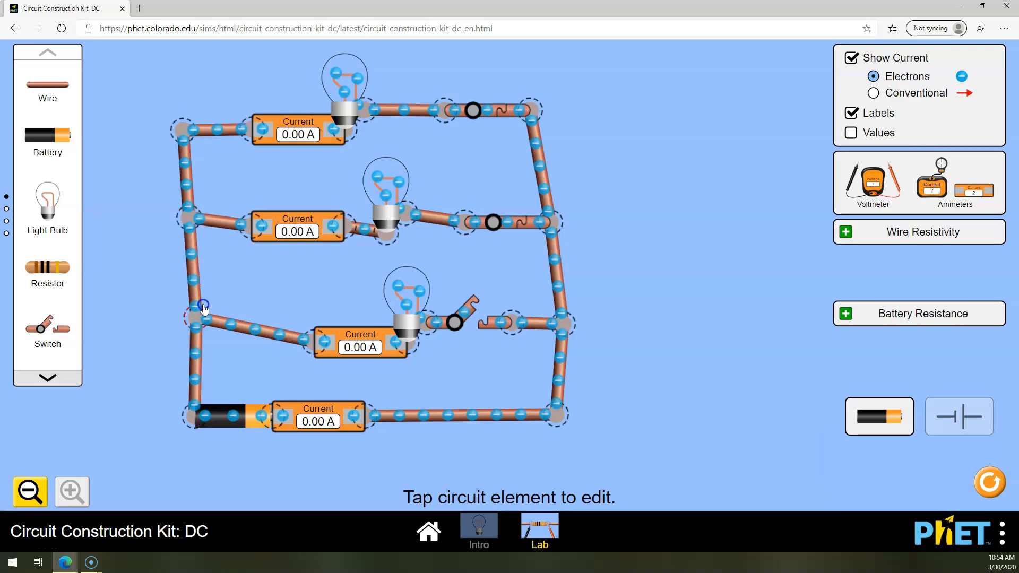
drag(203, 307, 196, 316)
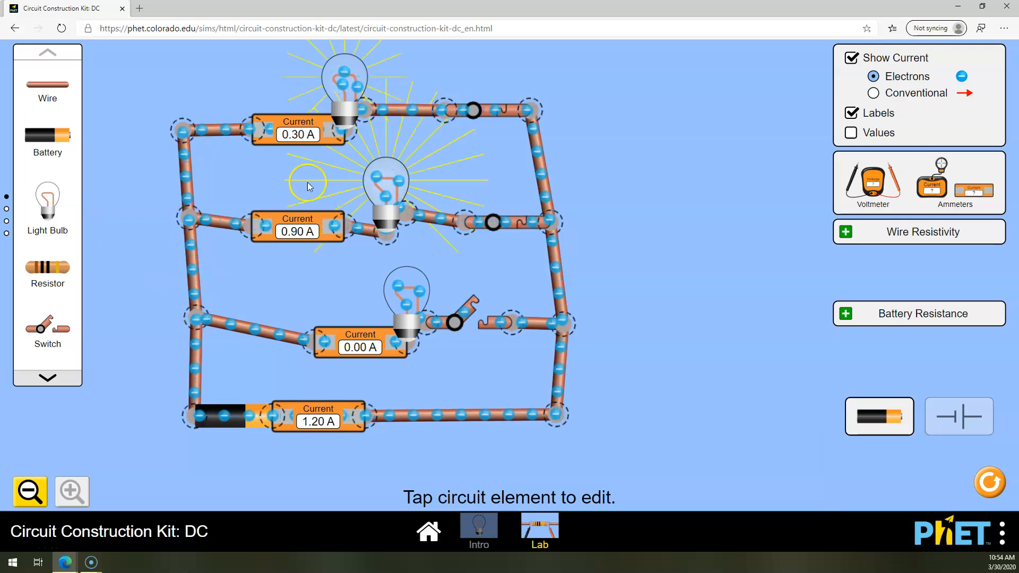
- Compare the resistance settings and ammeter readings of the upper and middle bulbs
click(309, 132)
click(346, 84)
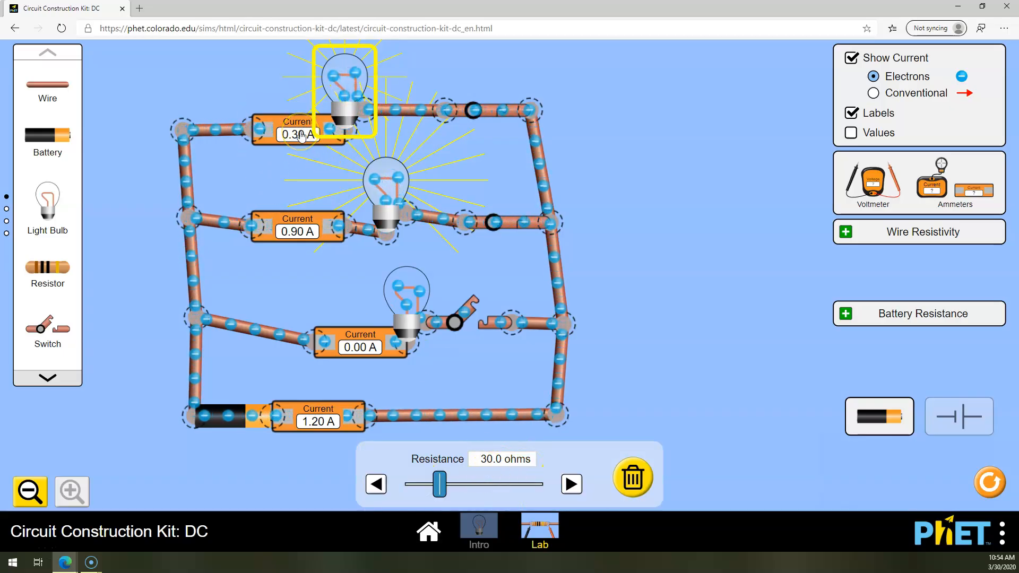
click(301, 232)
click(390, 188)
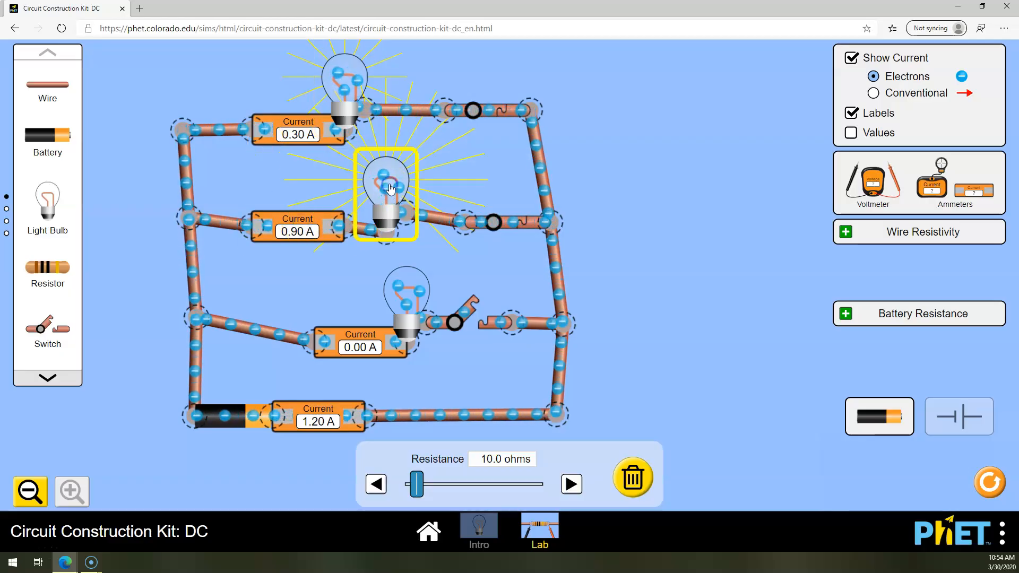
click(301, 233)
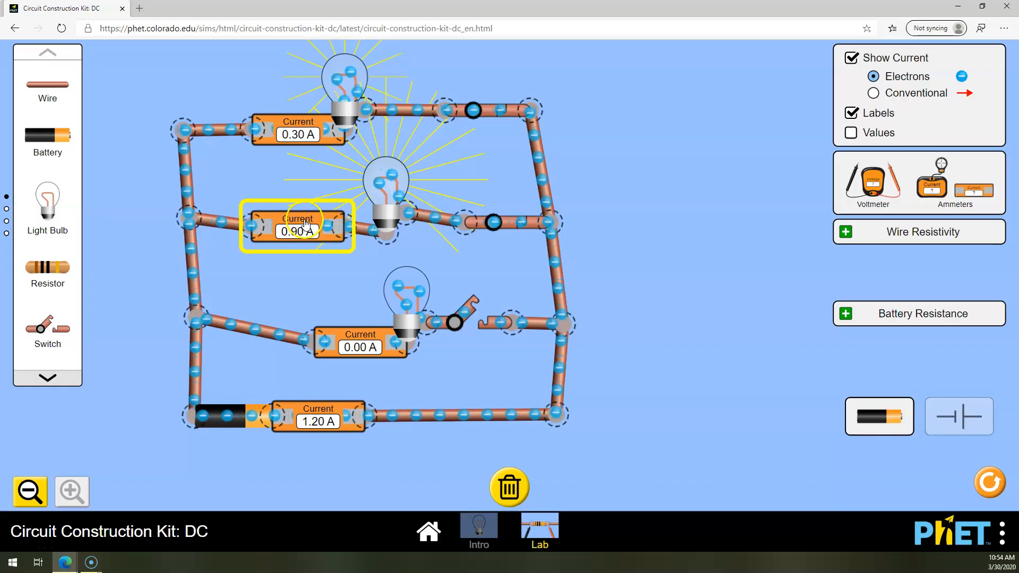
click(349, 98)
click(389, 192)
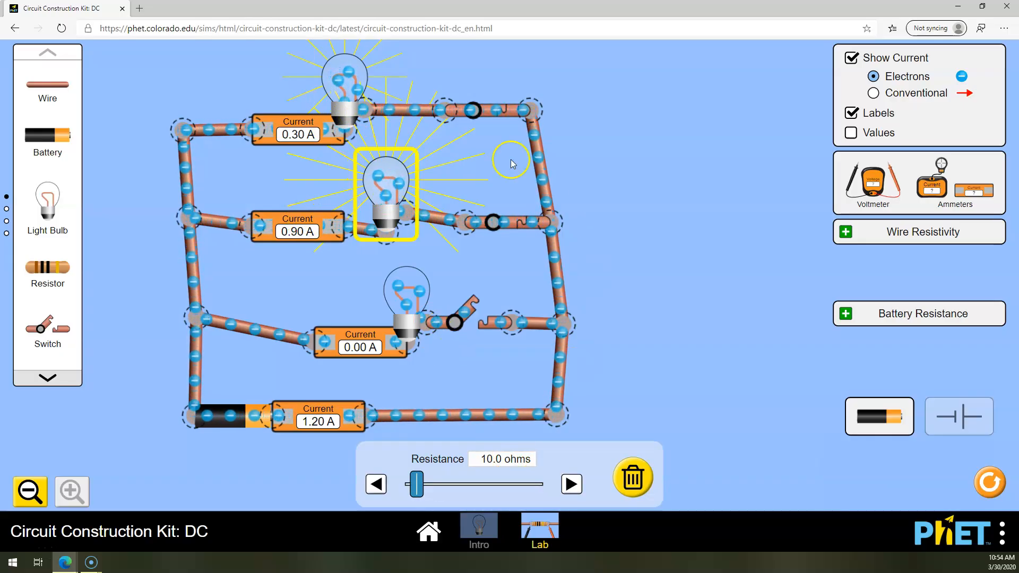
click(339, 81)
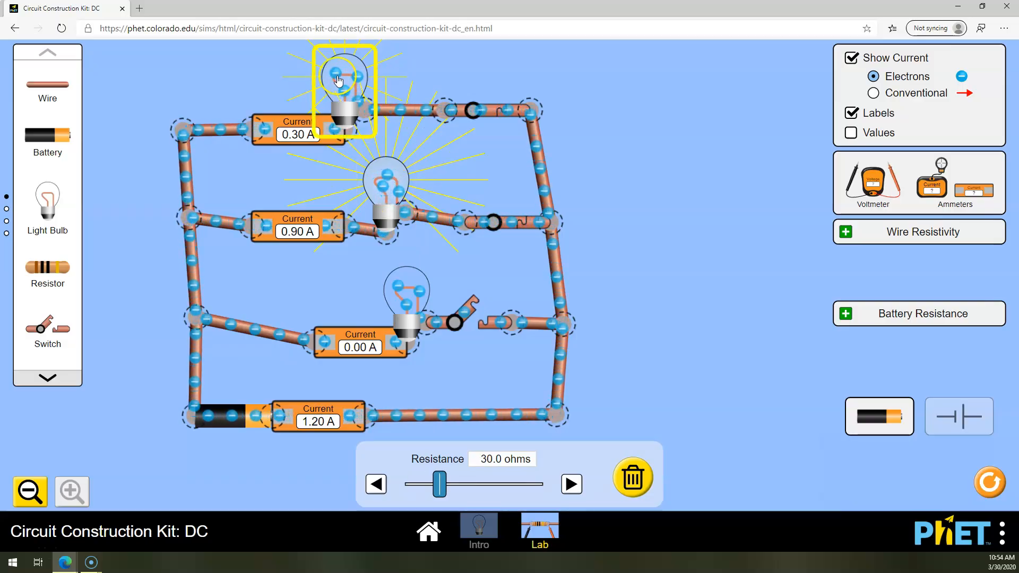
click(243, 75)
click(295, 137)
click(298, 138)
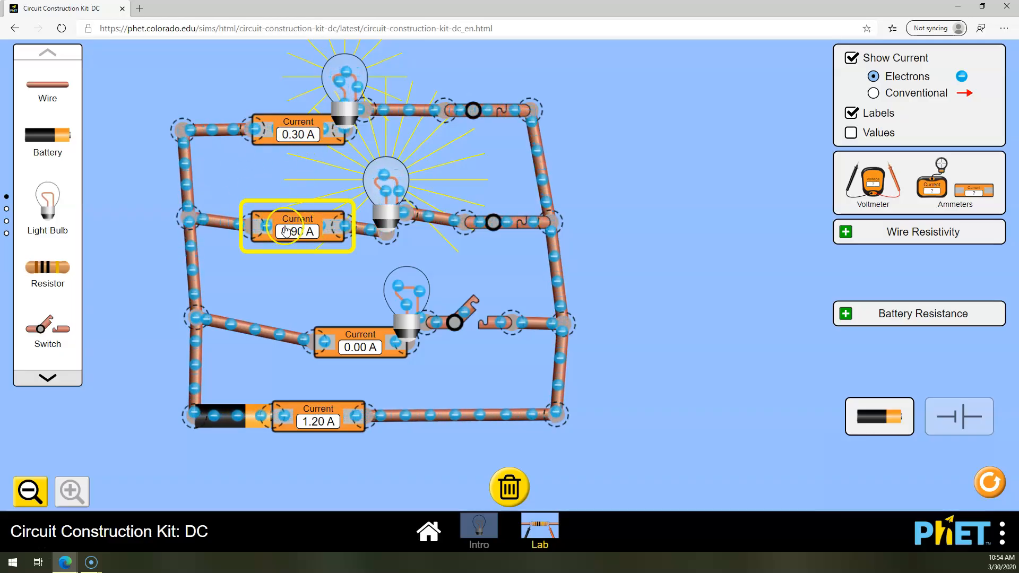
click(481, 371)
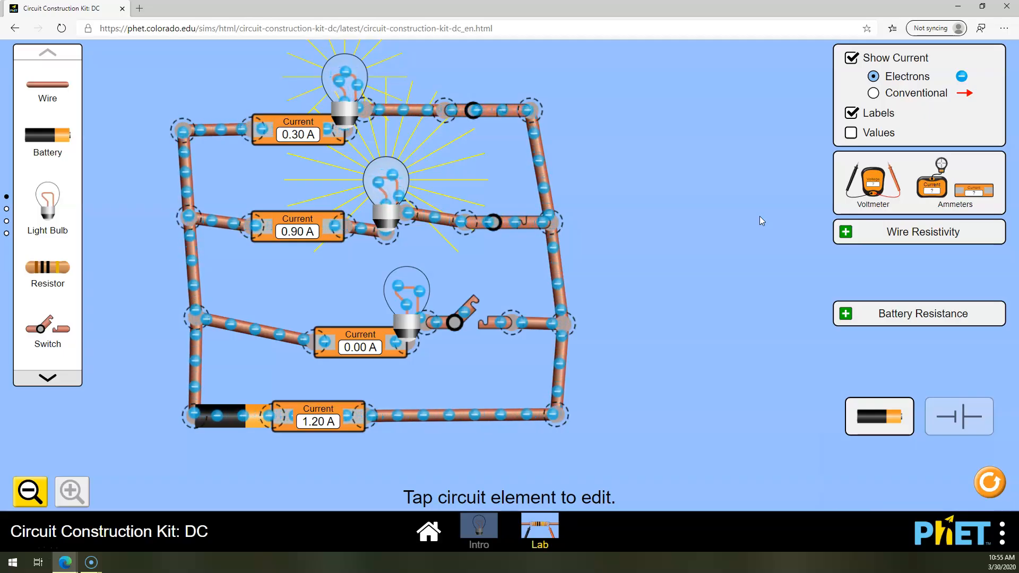
- Check the battery's ammeter and close the third bulb's switch
click(309, 416)
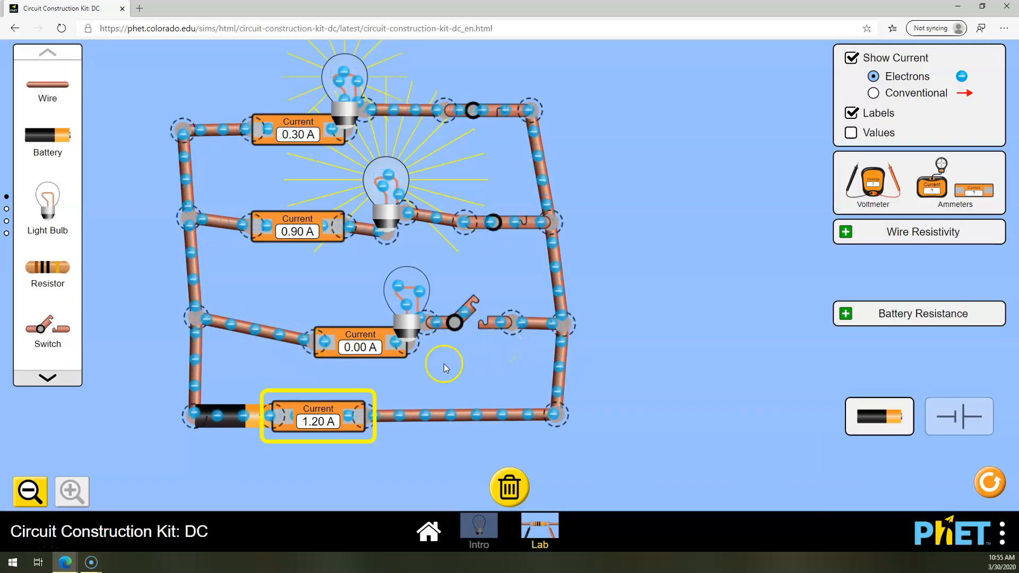
click(462, 309)
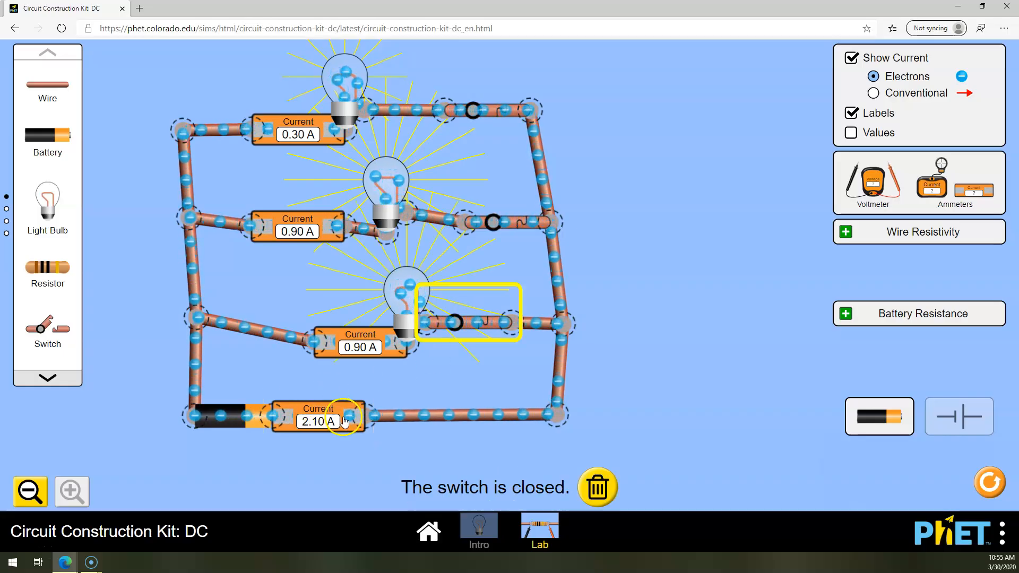
- Compare the resistance settings of the third and middle bulbs, the battery's voltage, and the branch and total ammeter readings
click(407, 283)
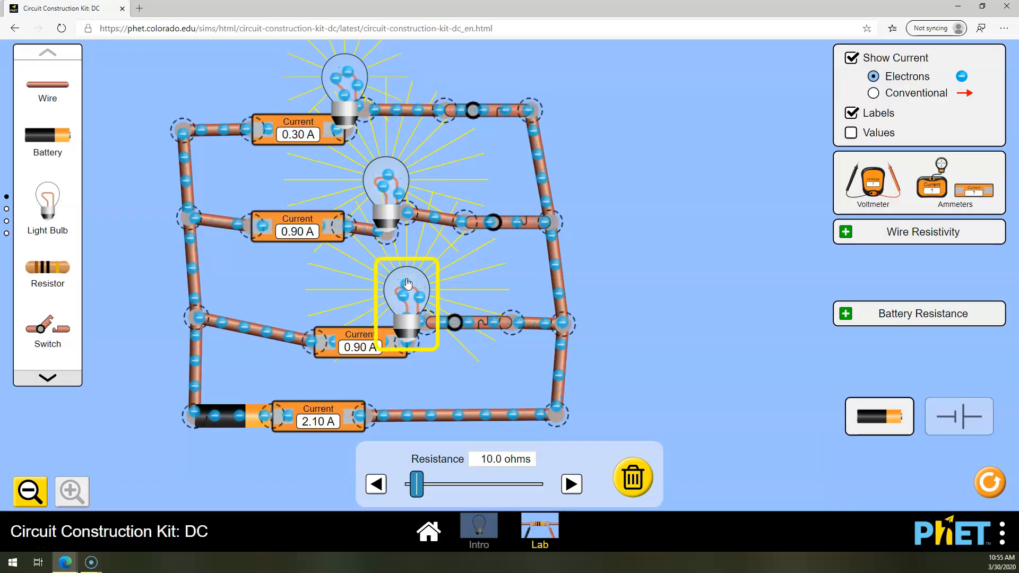
click(397, 180)
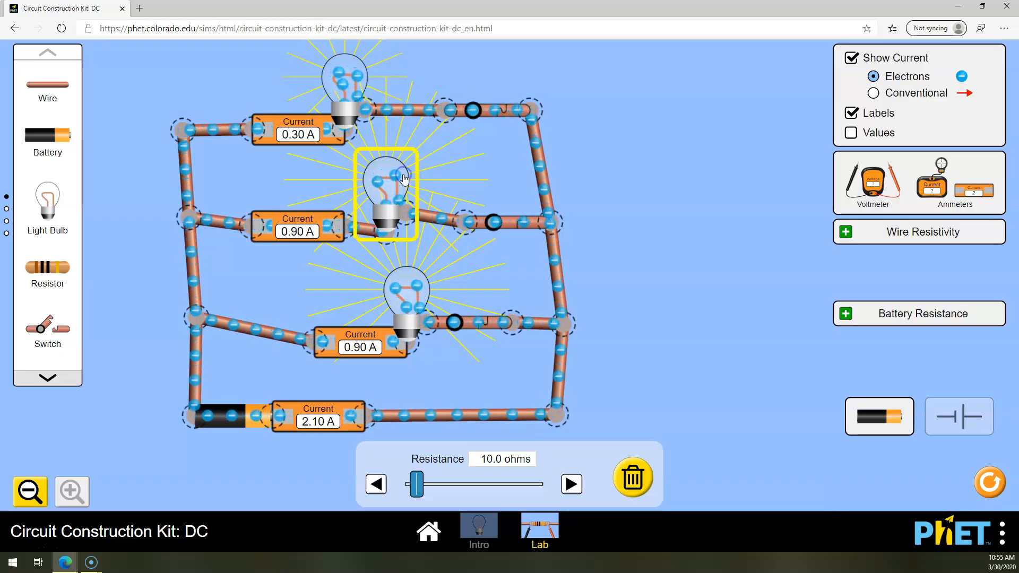
click(334, 233)
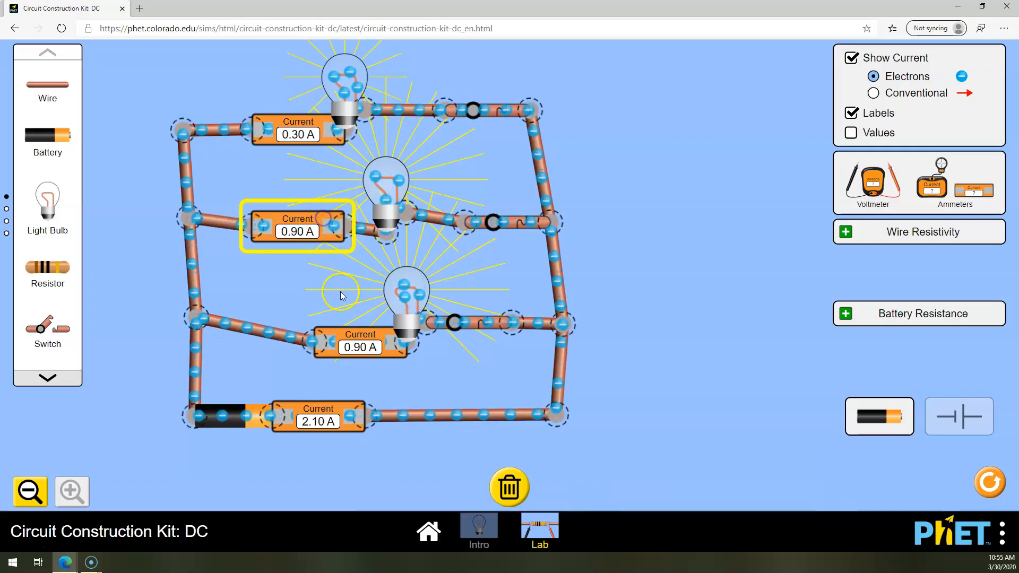
click(342, 366)
click(323, 417)
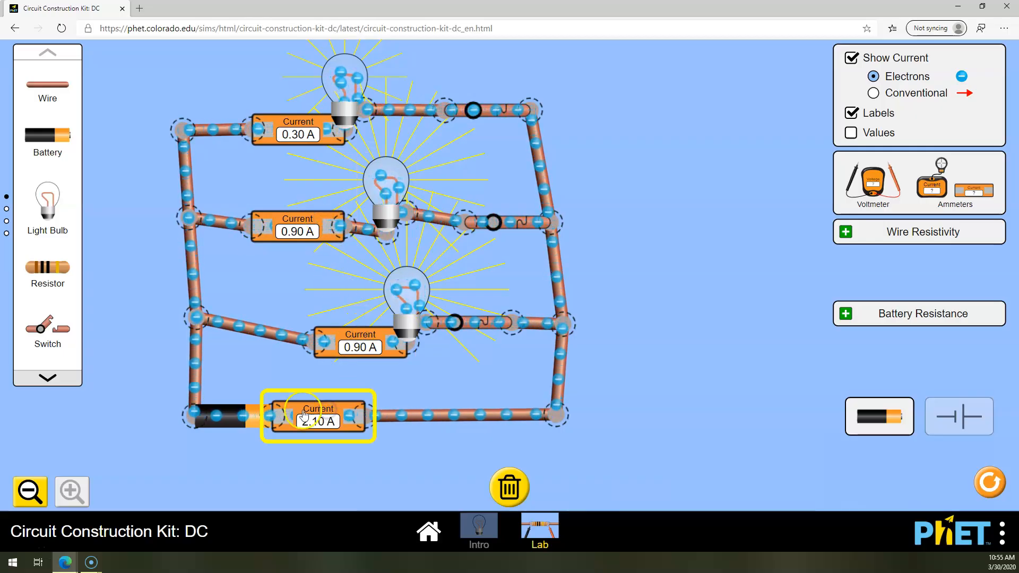
click(222, 423)
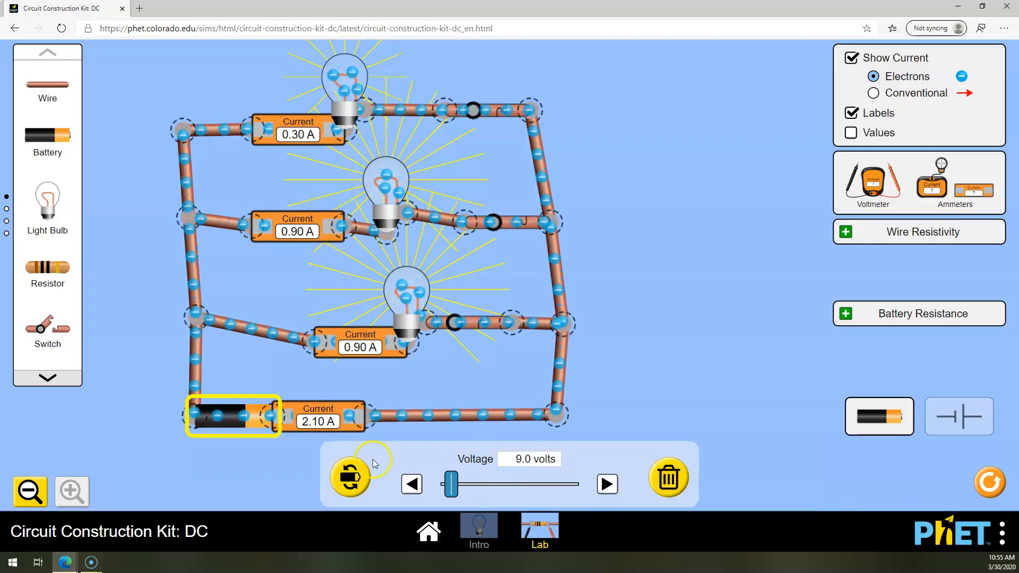
click(398, 274)
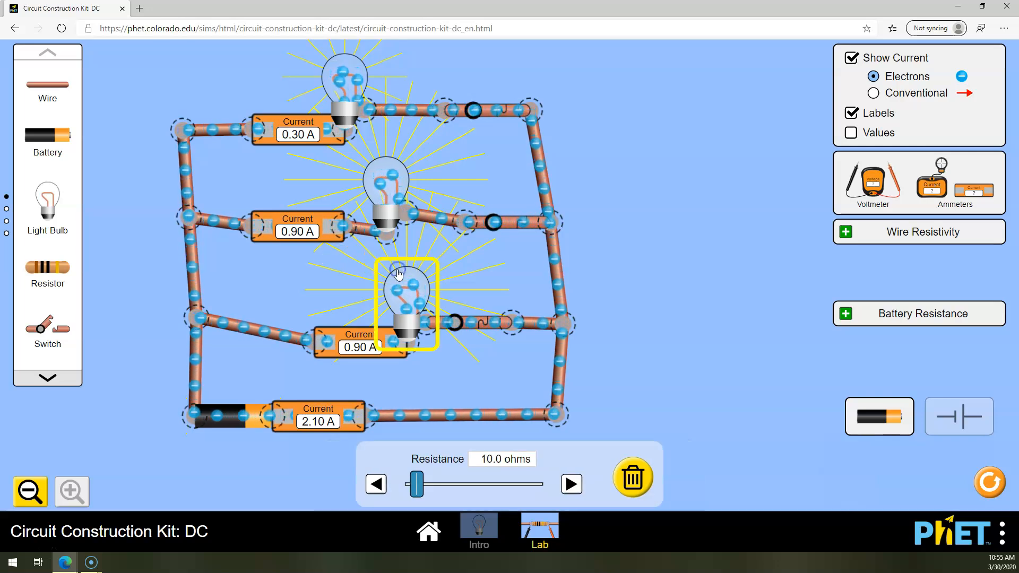
click(334, 266)
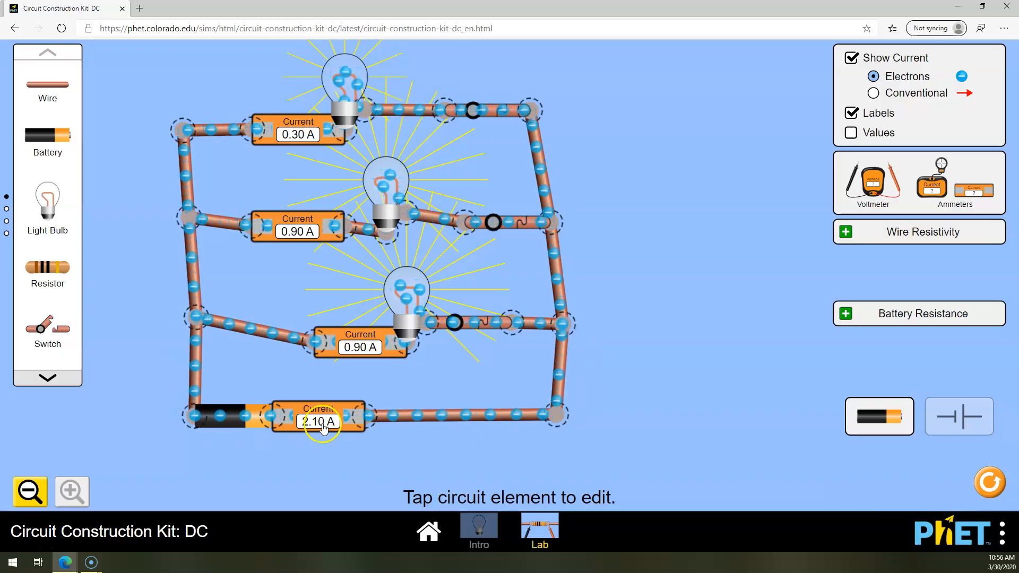
- Set the third bulb's resistance to 9.0 ohms and check the ammeter on its branch
click(478, 323)
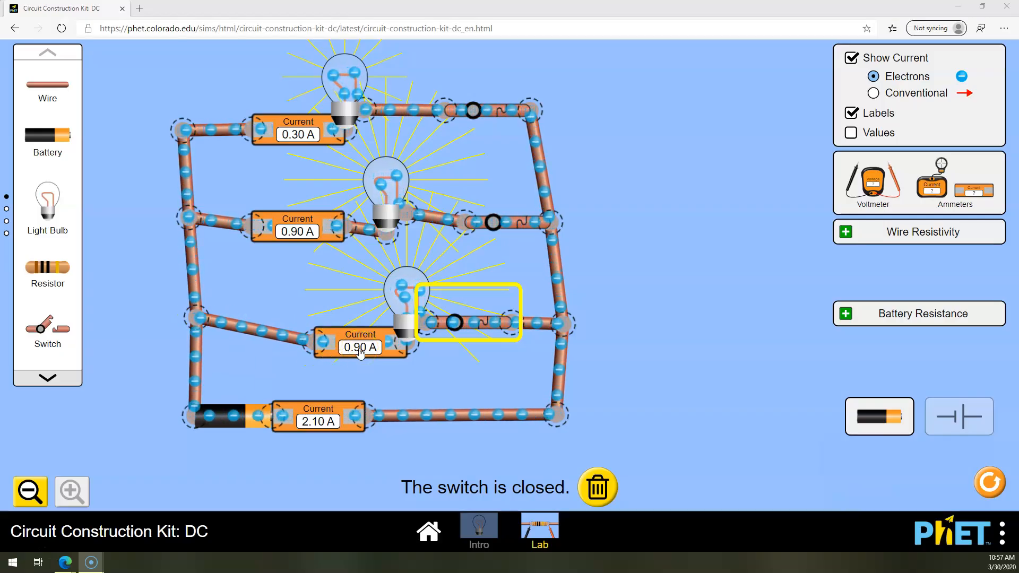
click(359, 356)
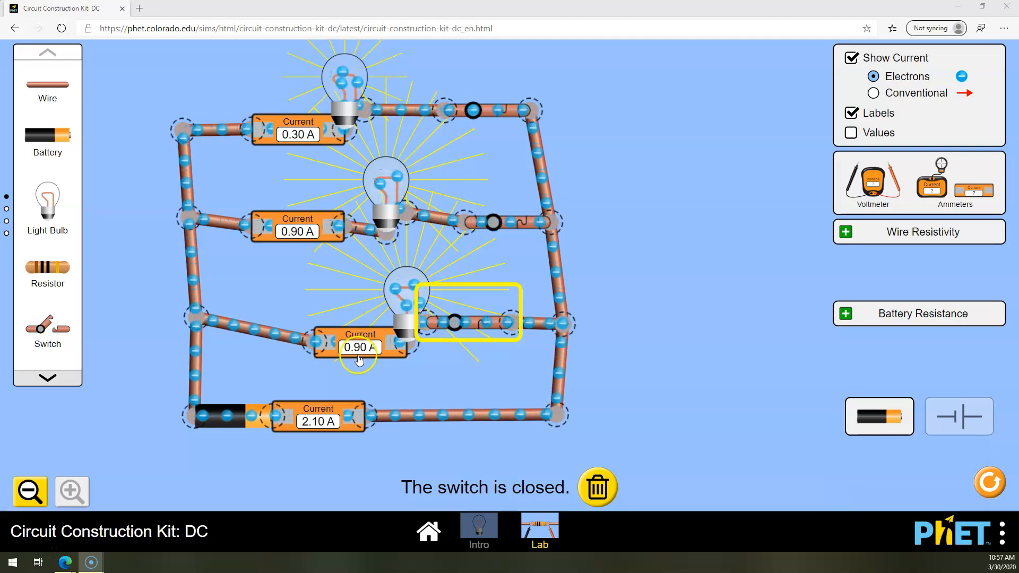
click(407, 295)
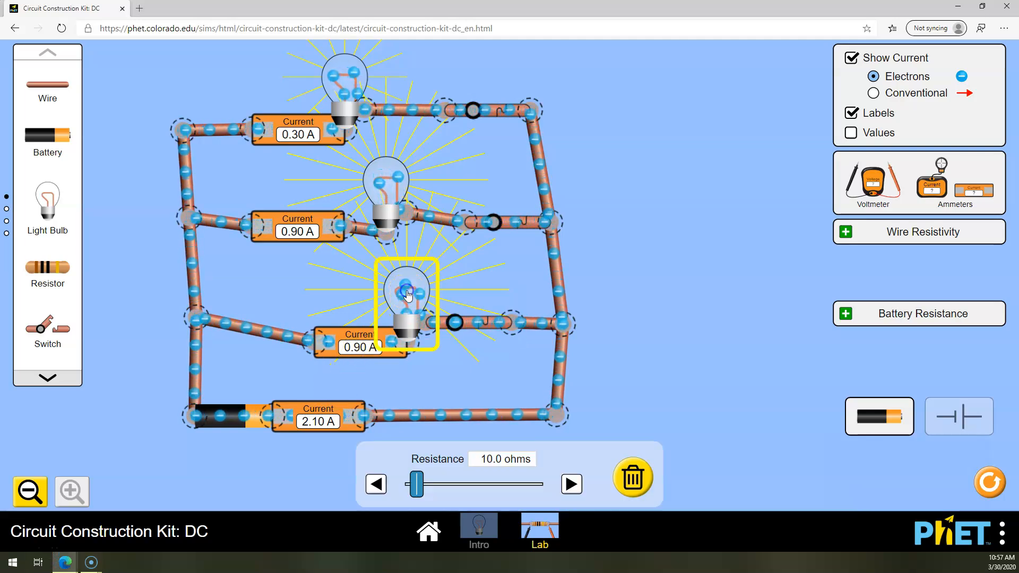
click(376, 484)
click(376, 483)
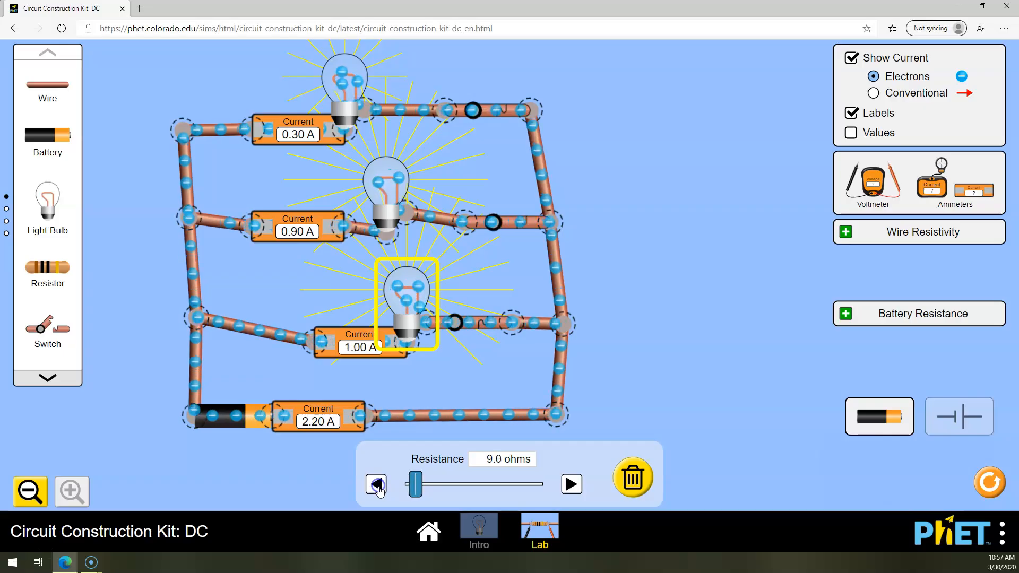
click(605, 296)
click(326, 349)
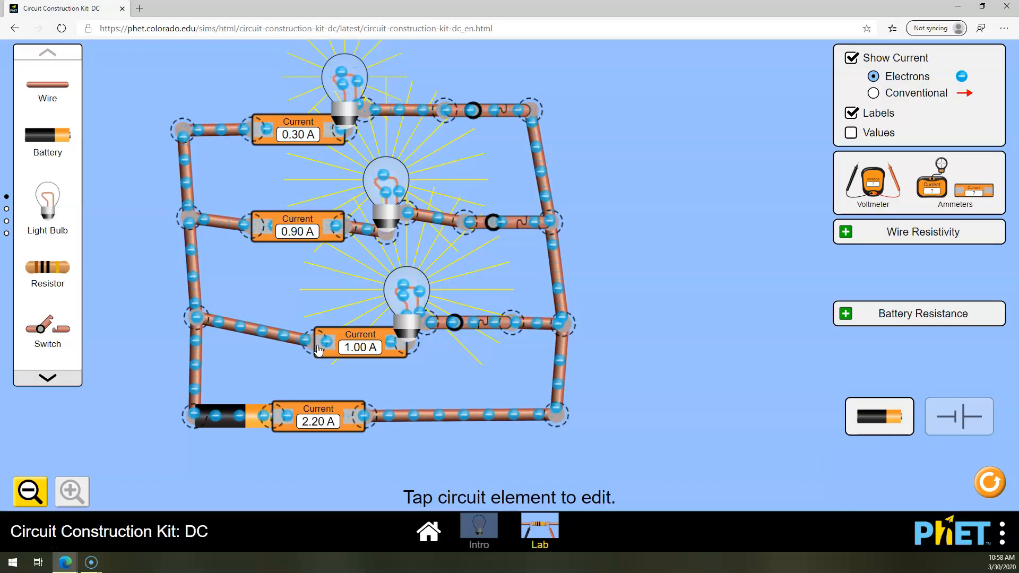
click(301, 373)
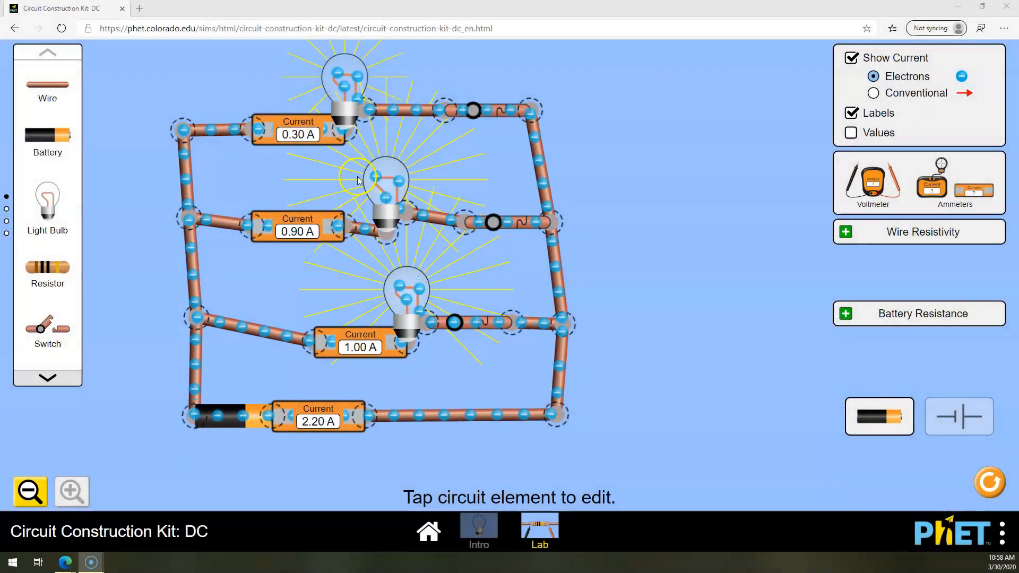
- Lower the top bulb's resistance to 4.5 ohms
click(378, 88)
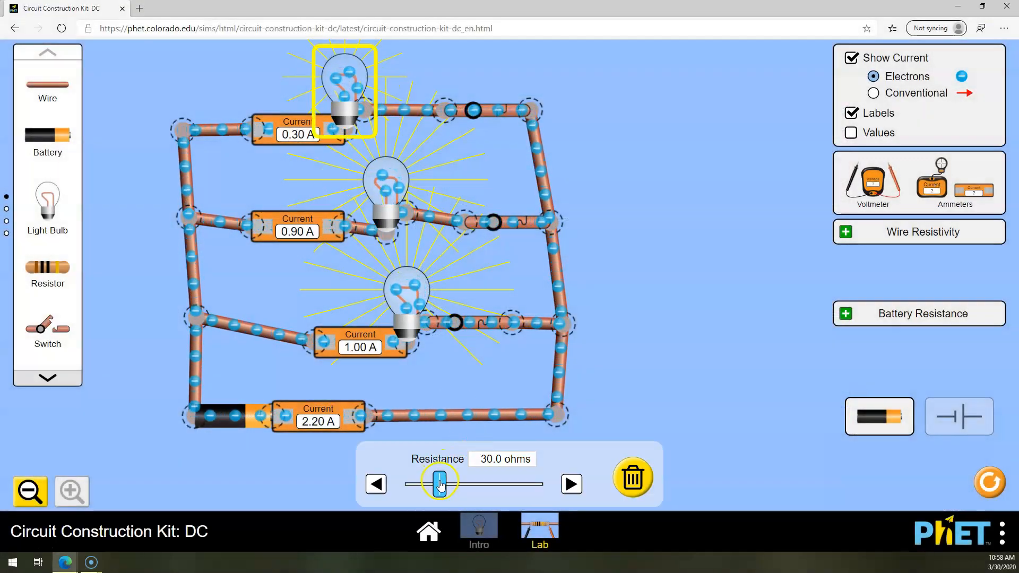
drag(423, 483, 416, 488)
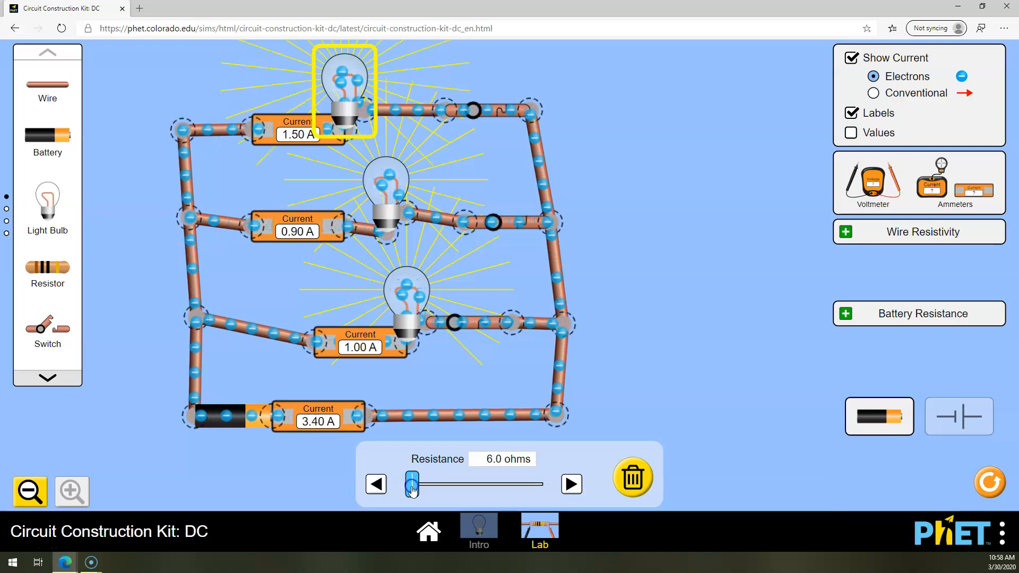
click(378, 484)
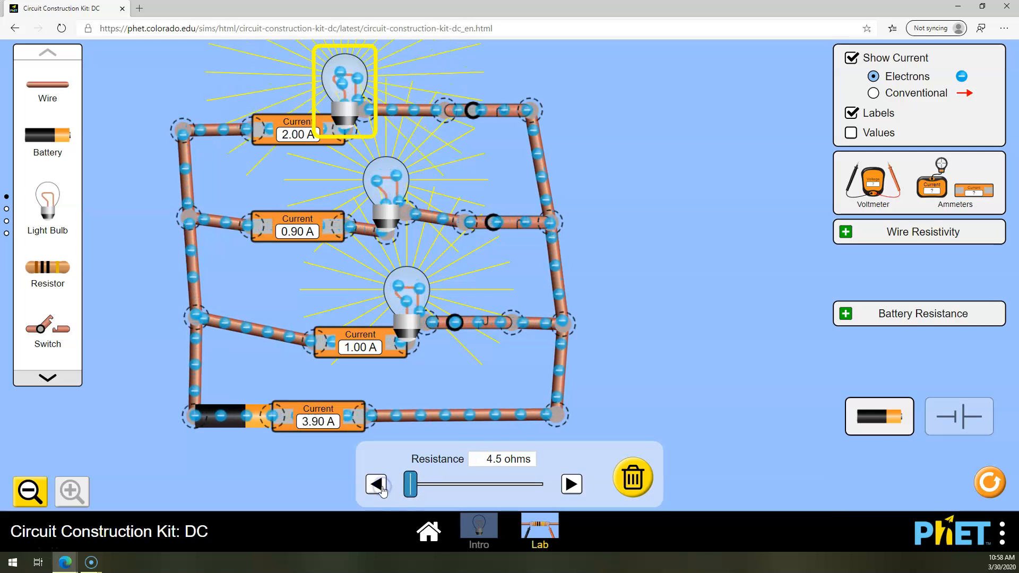
click(570, 484)
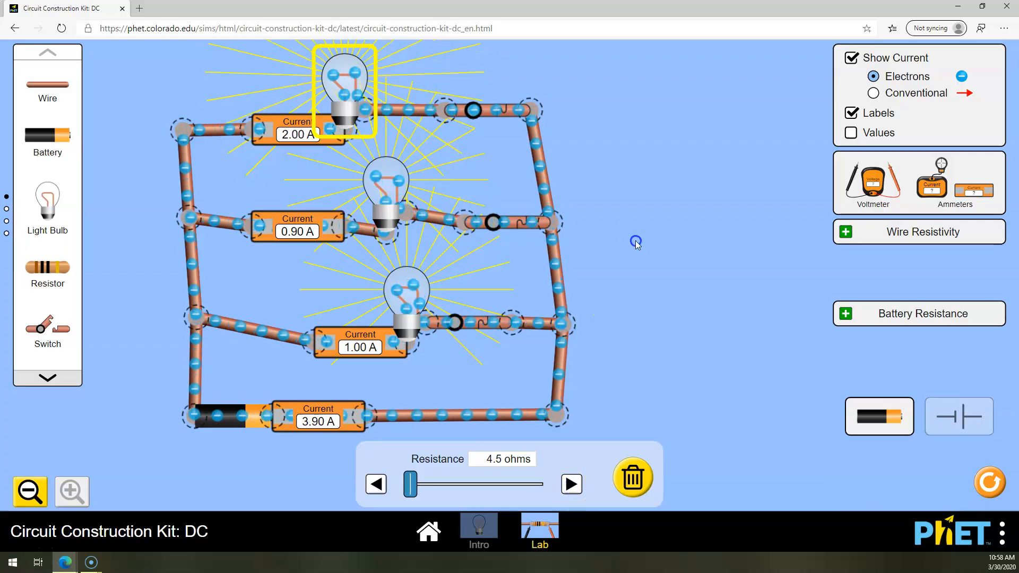
click(635, 241)
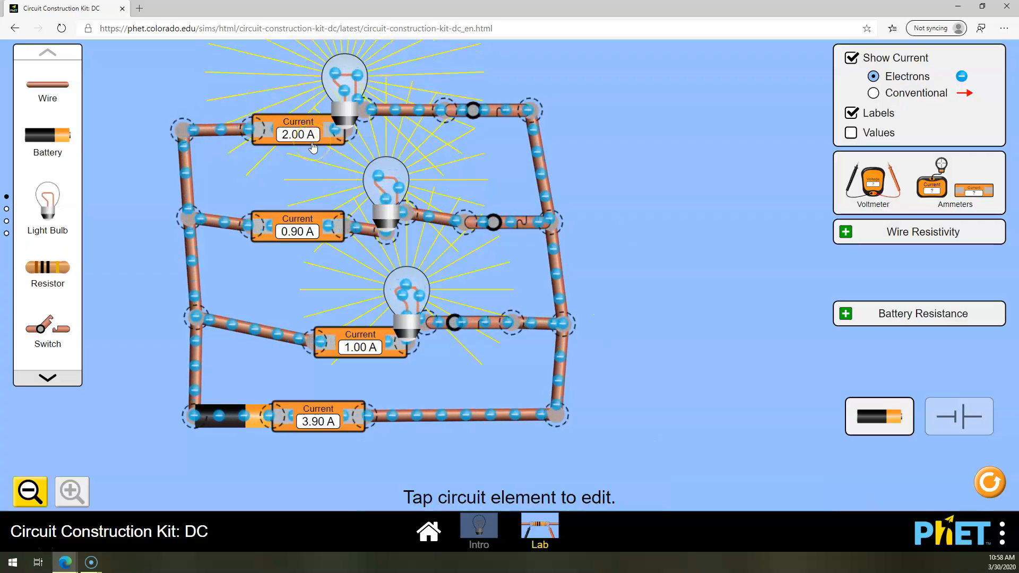